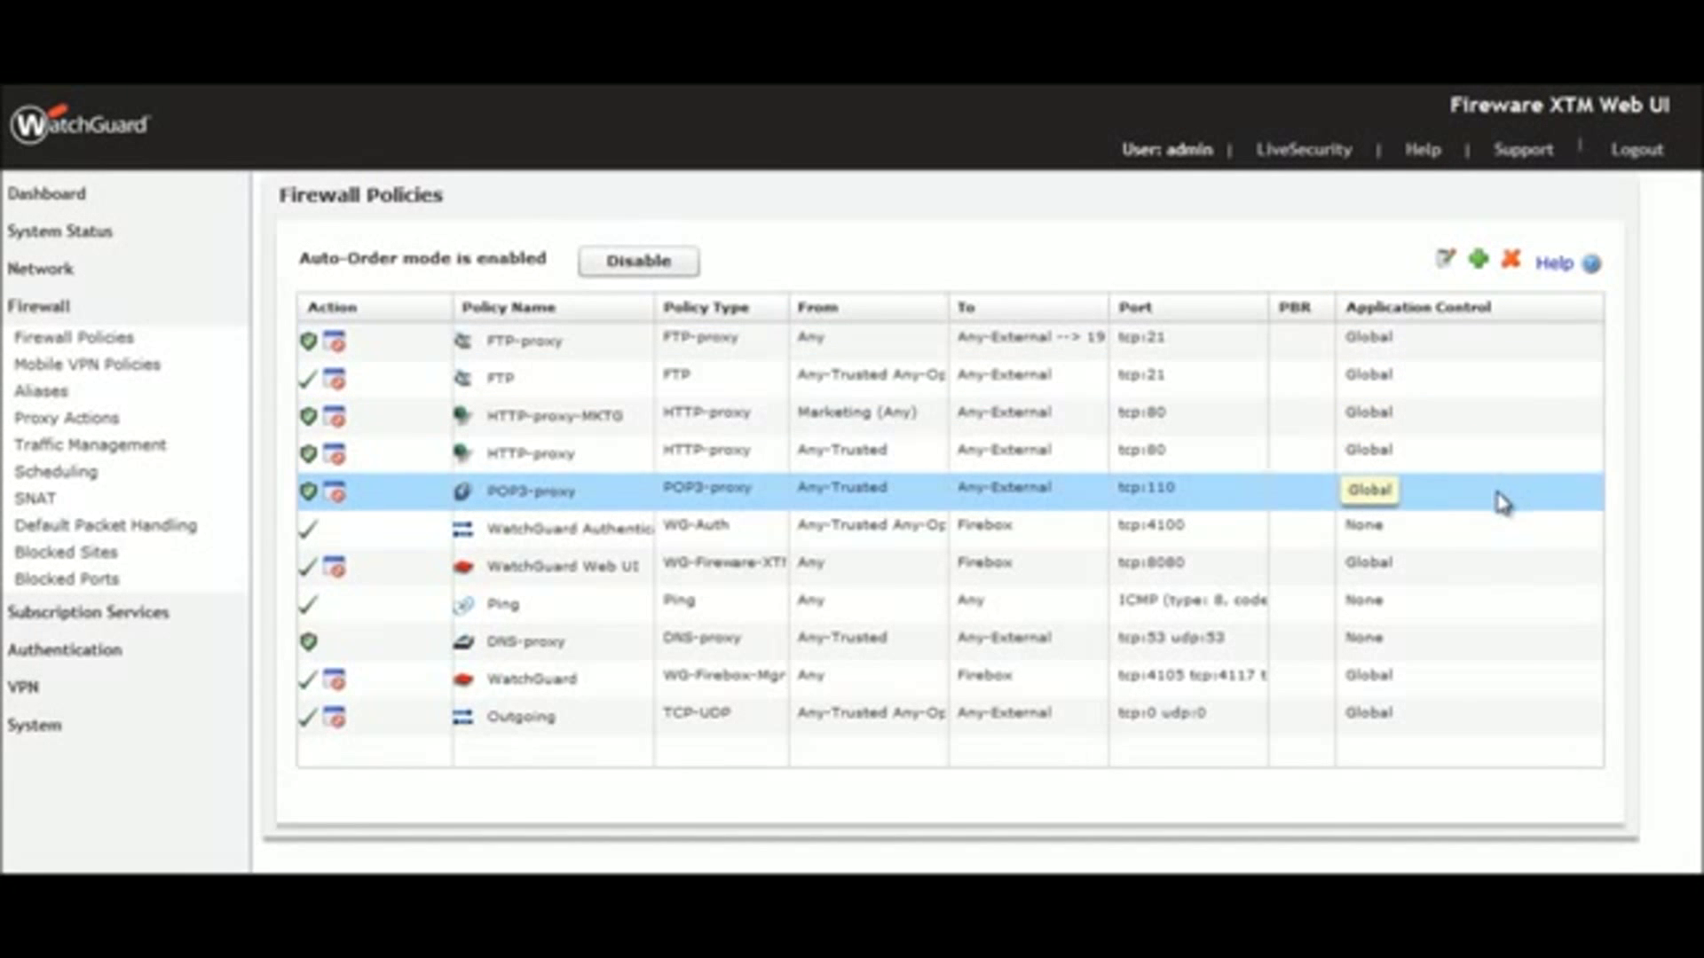
Step: Open the Global application control action's Select by Category settings under Subscription Services > Application Control
{"action": "left_click", "coordinate": [887, 526]}
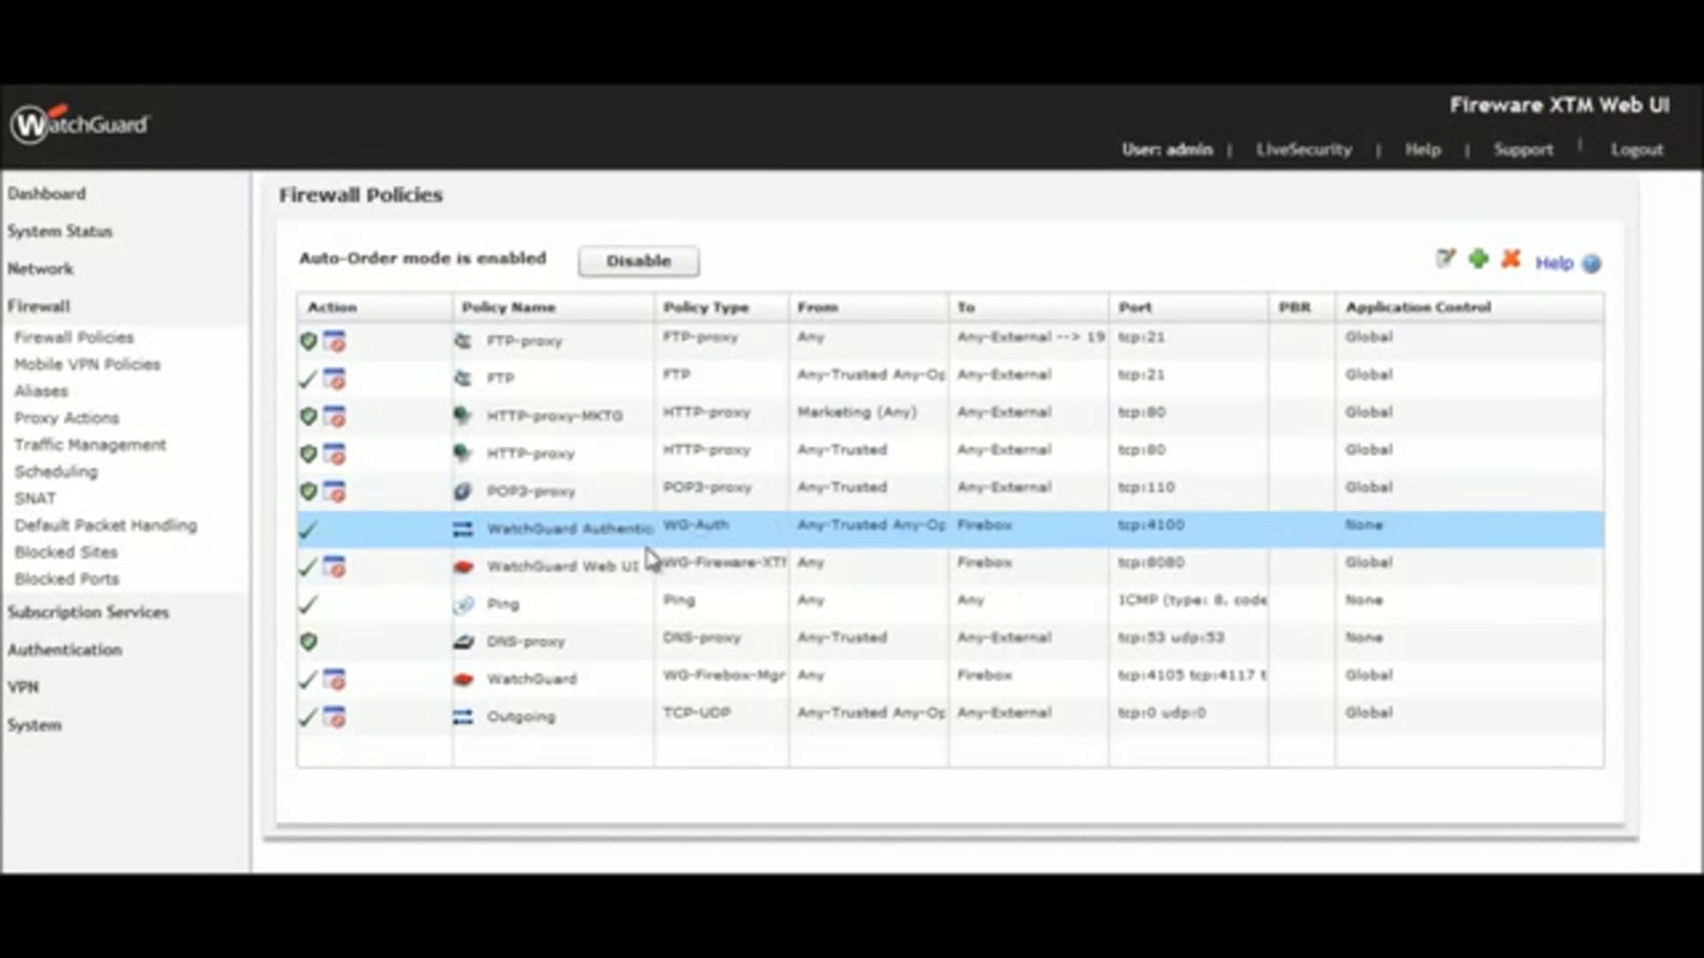
{"action": "left_click", "coordinate": [133, 624]}
{"action": "left_click", "coordinate": [131, 538]}
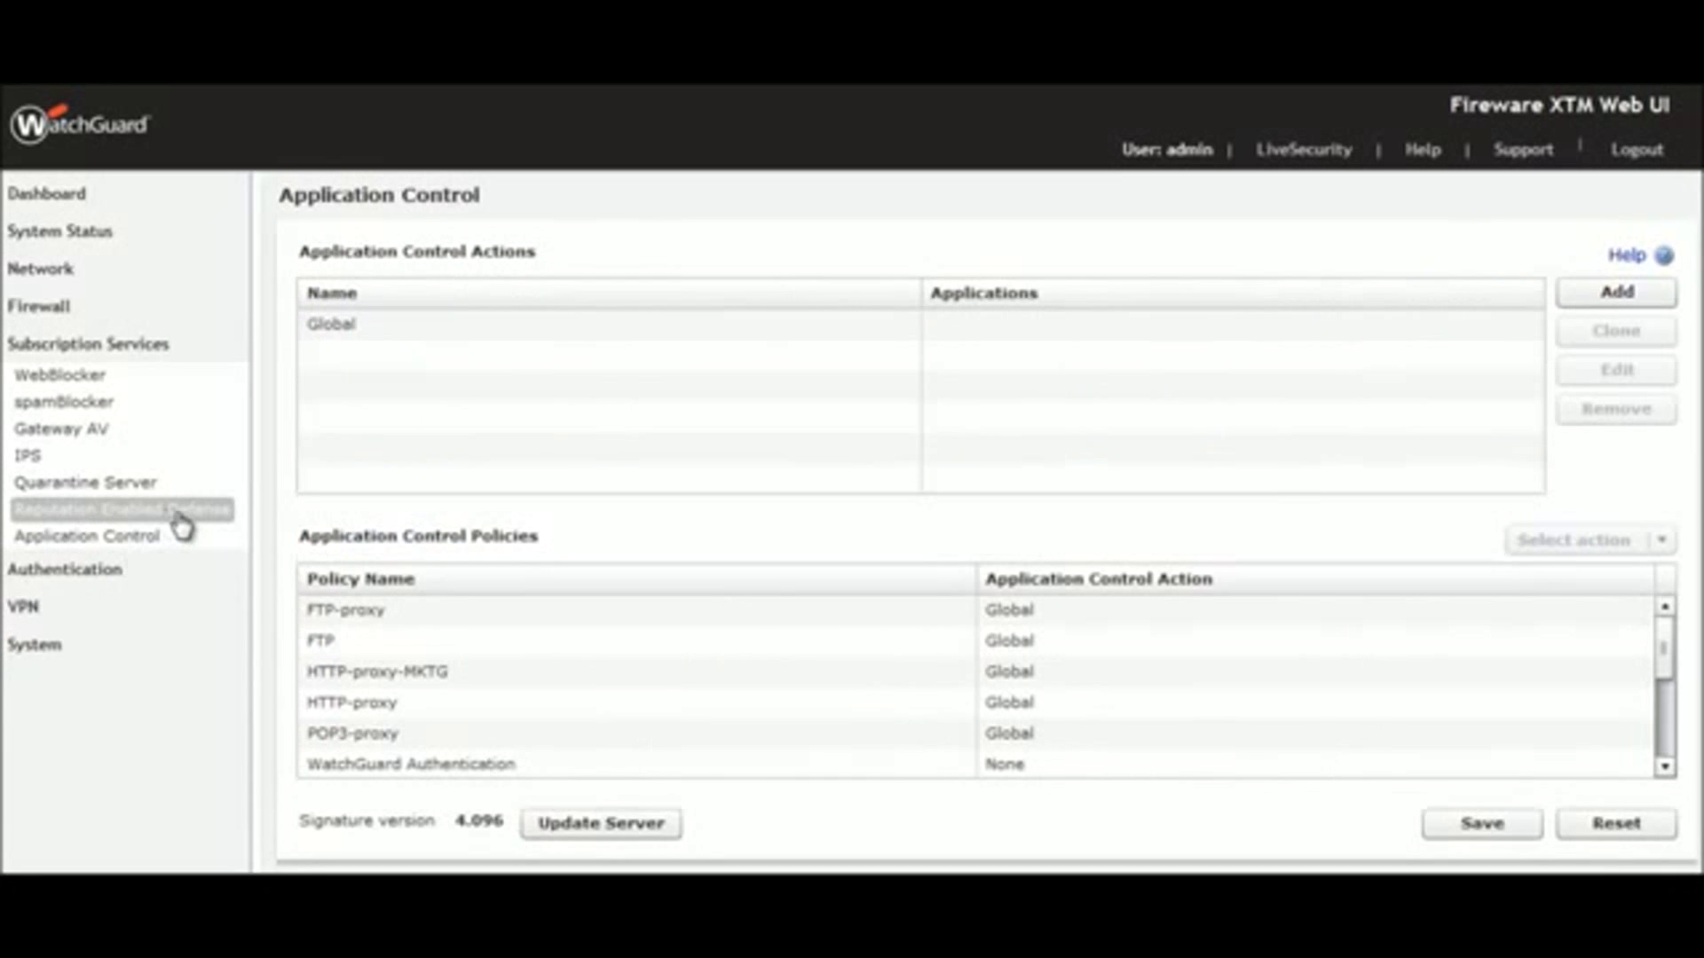
{"action": "left_click", "coordinate": [378, 326]}
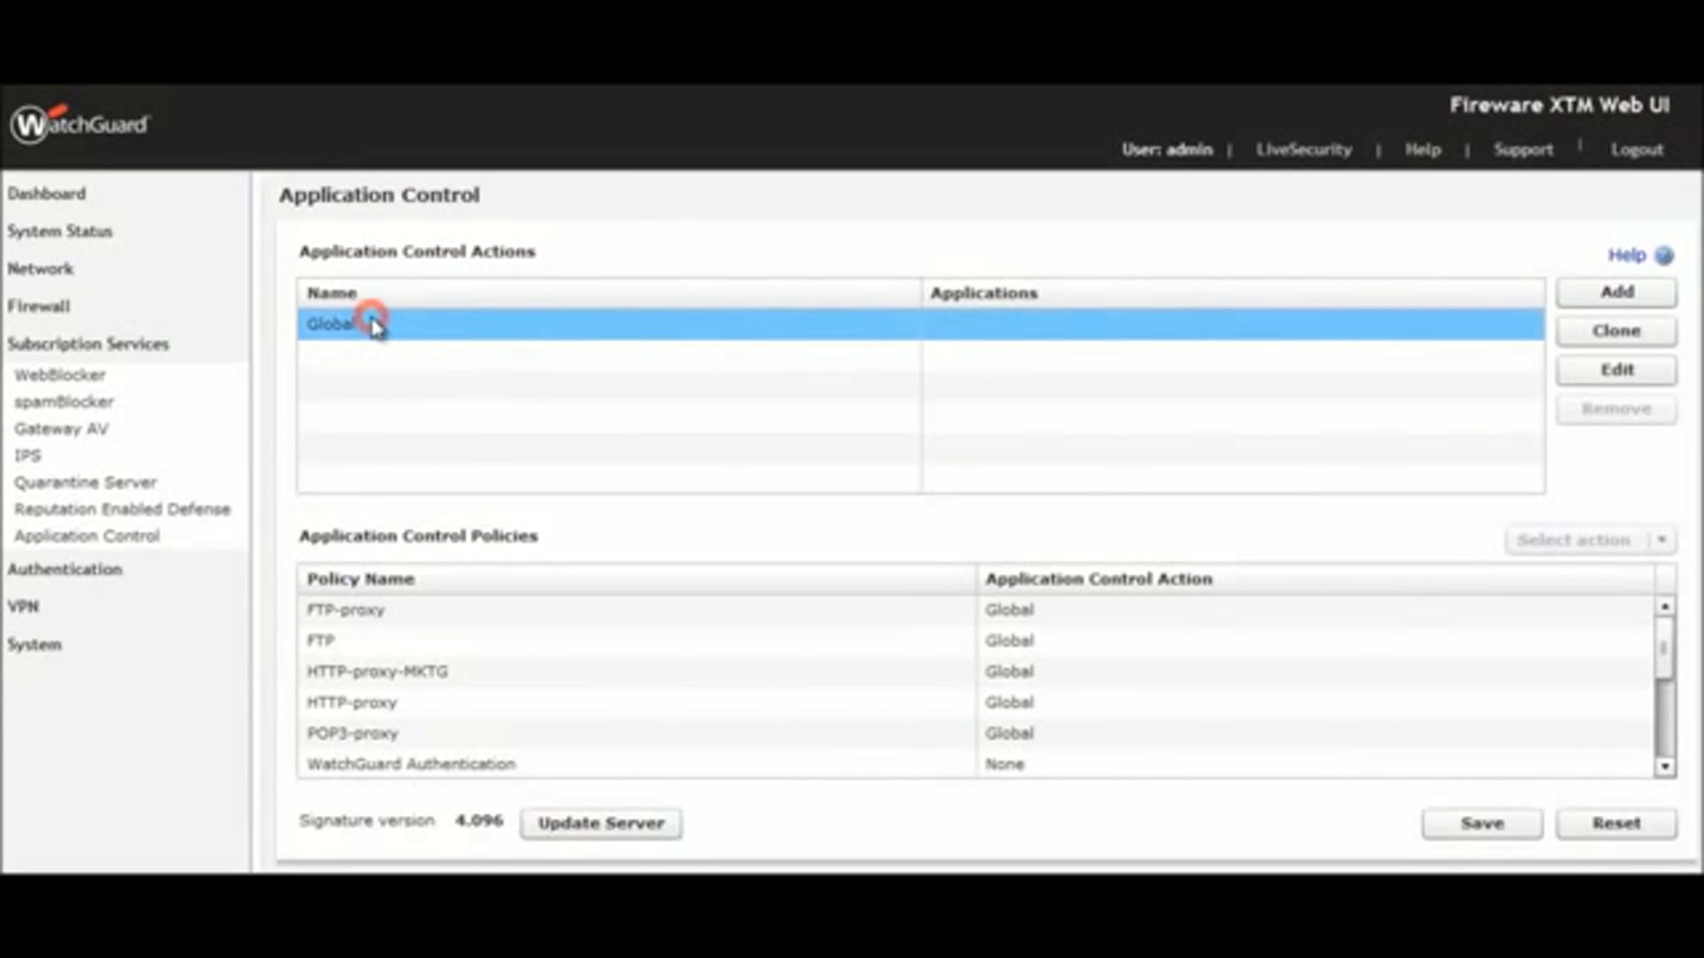
{"action": "left_click", "coordinate": [1614, 374]}
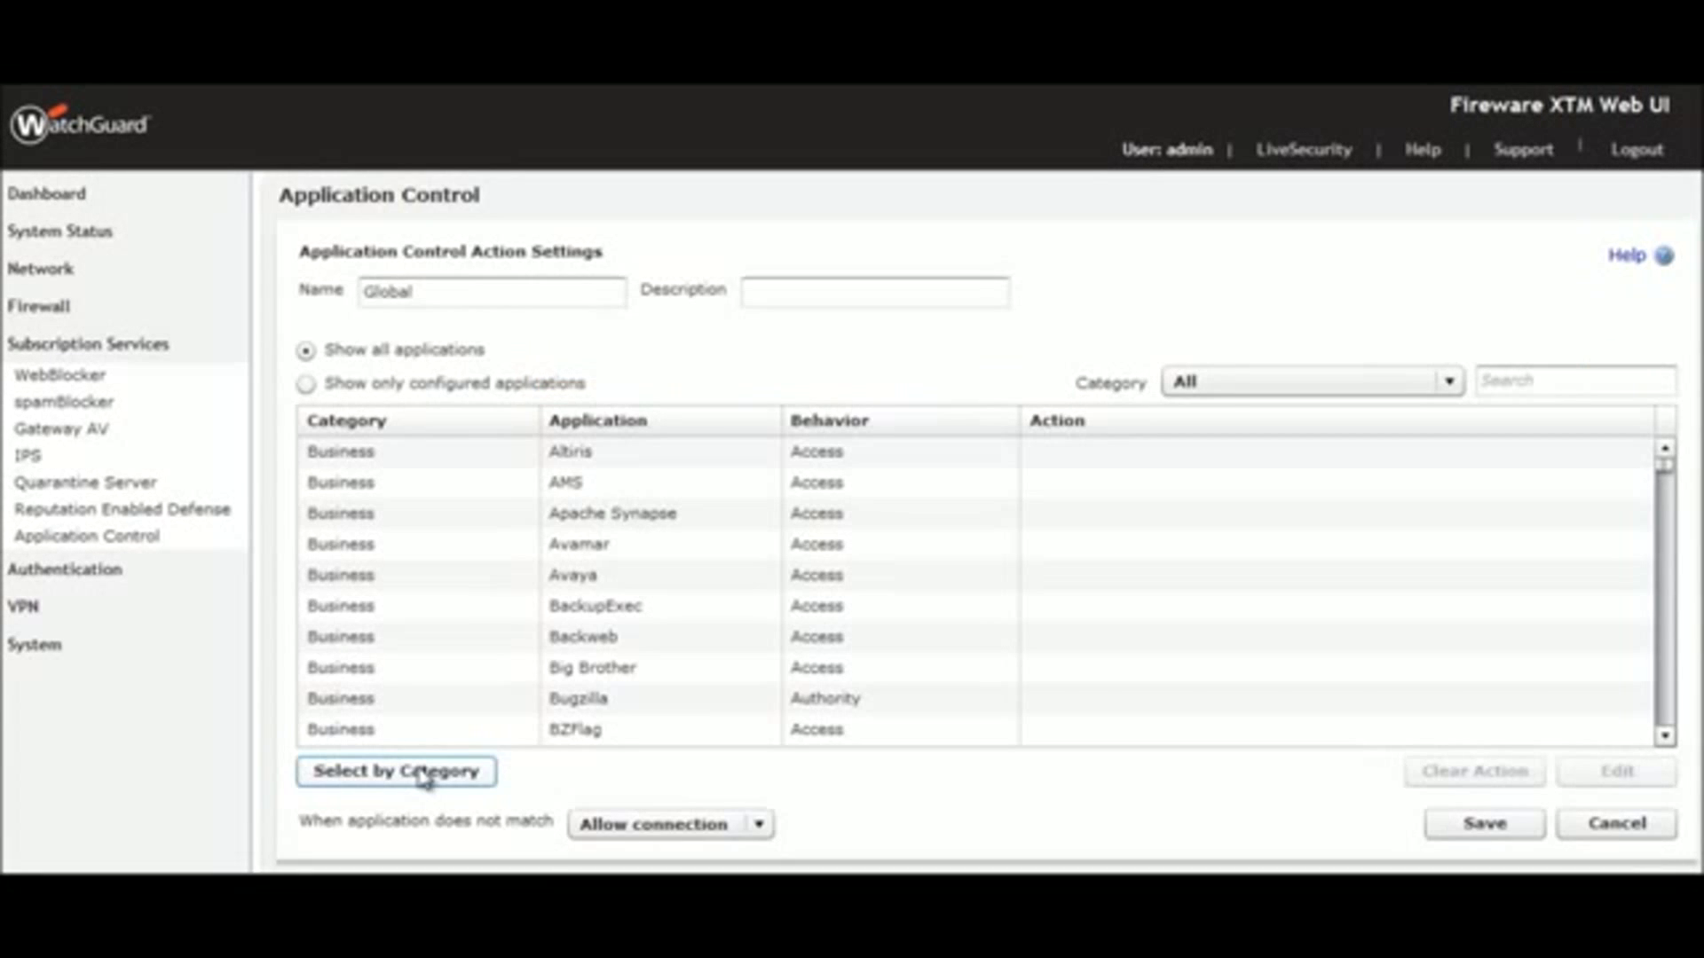
{"action": "left_click", "coordinate": [417, 776]}
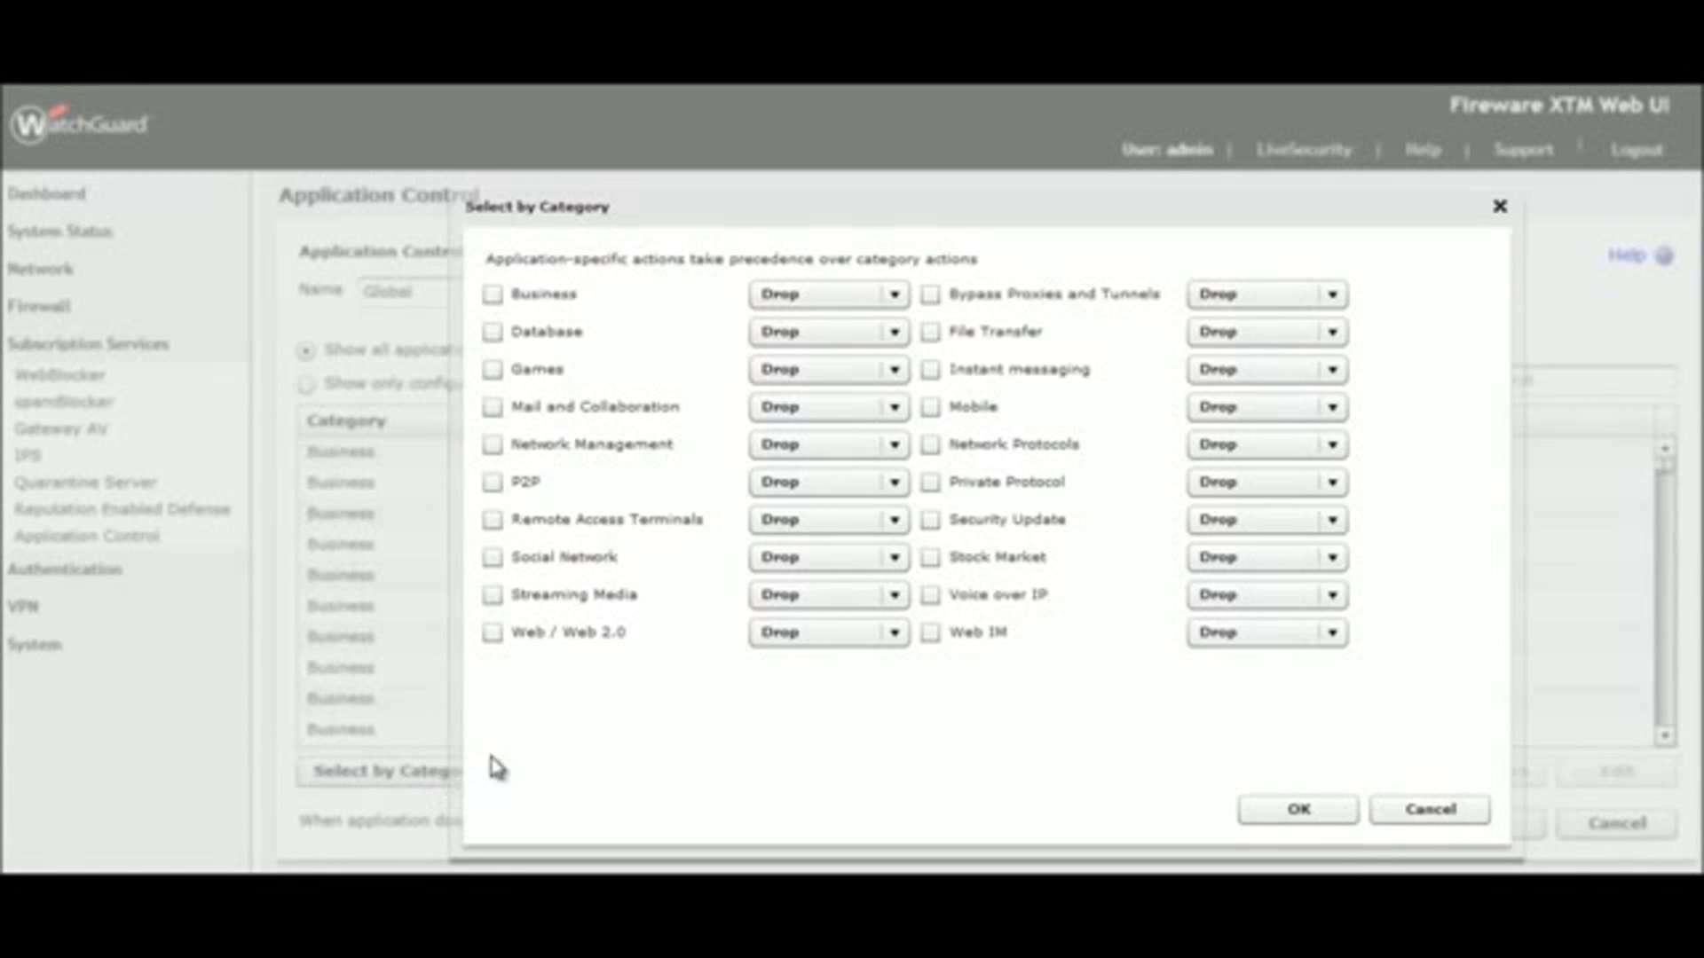
Step: Drop the Games, P2P and Web IM categories in the Global action and save it
{"action": "left_click", "coordinate": [492, 369]}
{"action": "left_click", "coordinate": [493, 484]}
{"action": "left_click", "coordinate": [930, 634]}
{"action": "left_click", "coordinate": [1297, 809]}
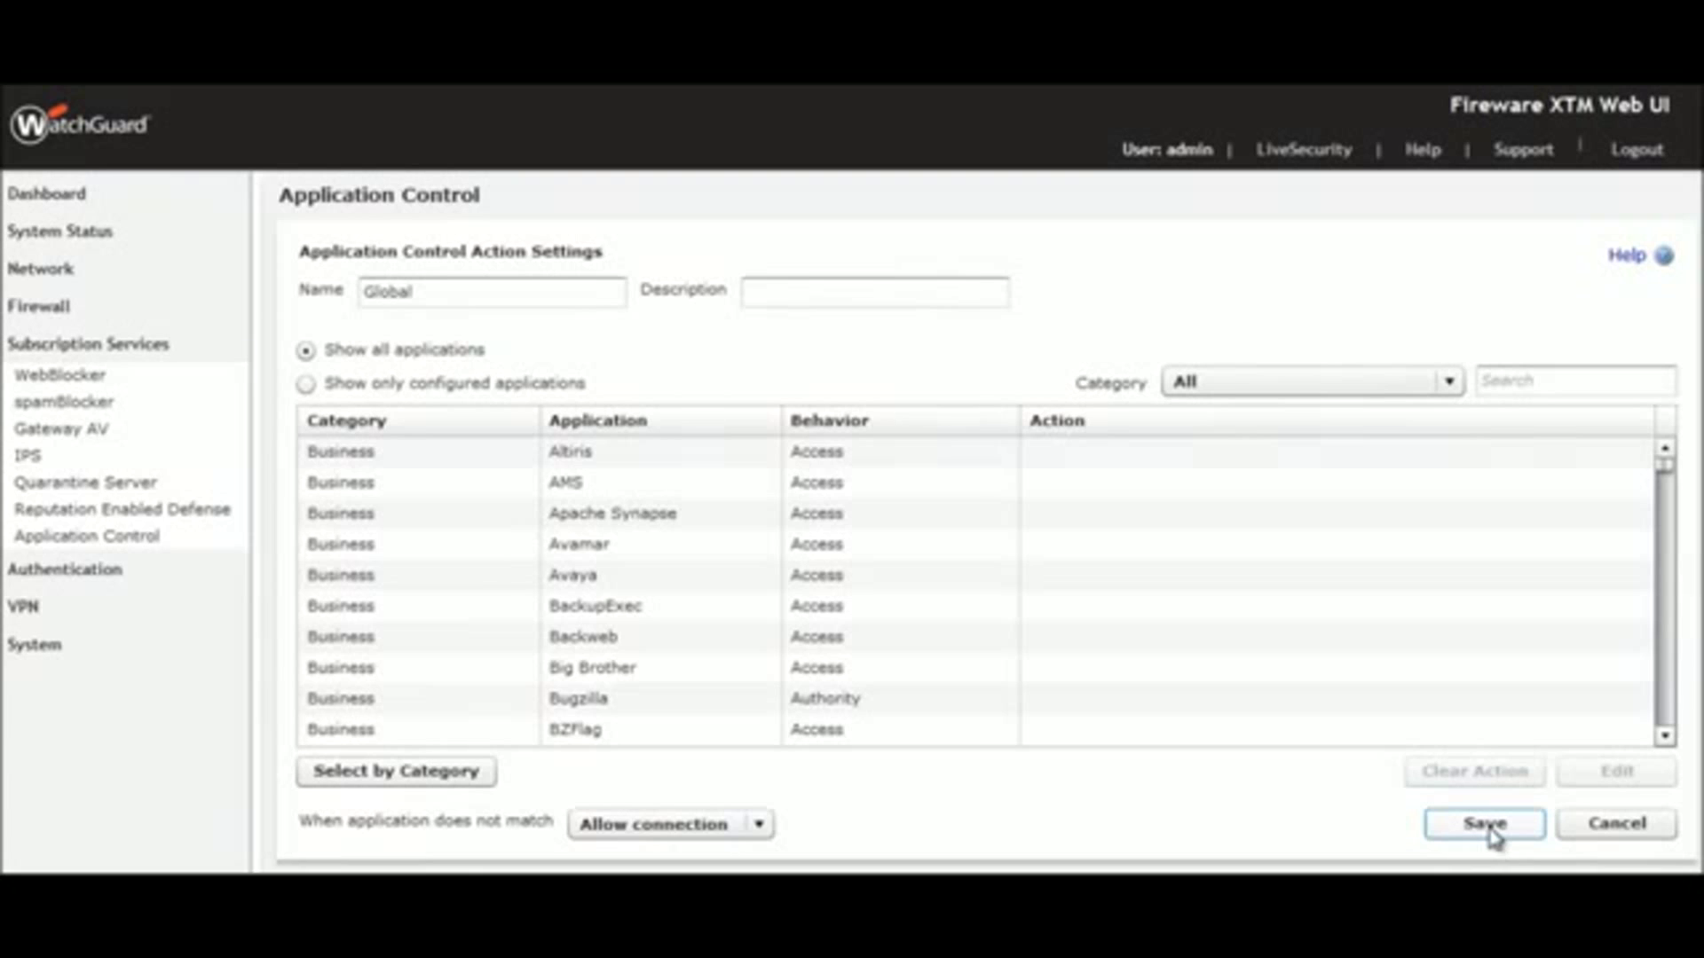
{"action": "left_click", "coordinate": [1487, 825]}
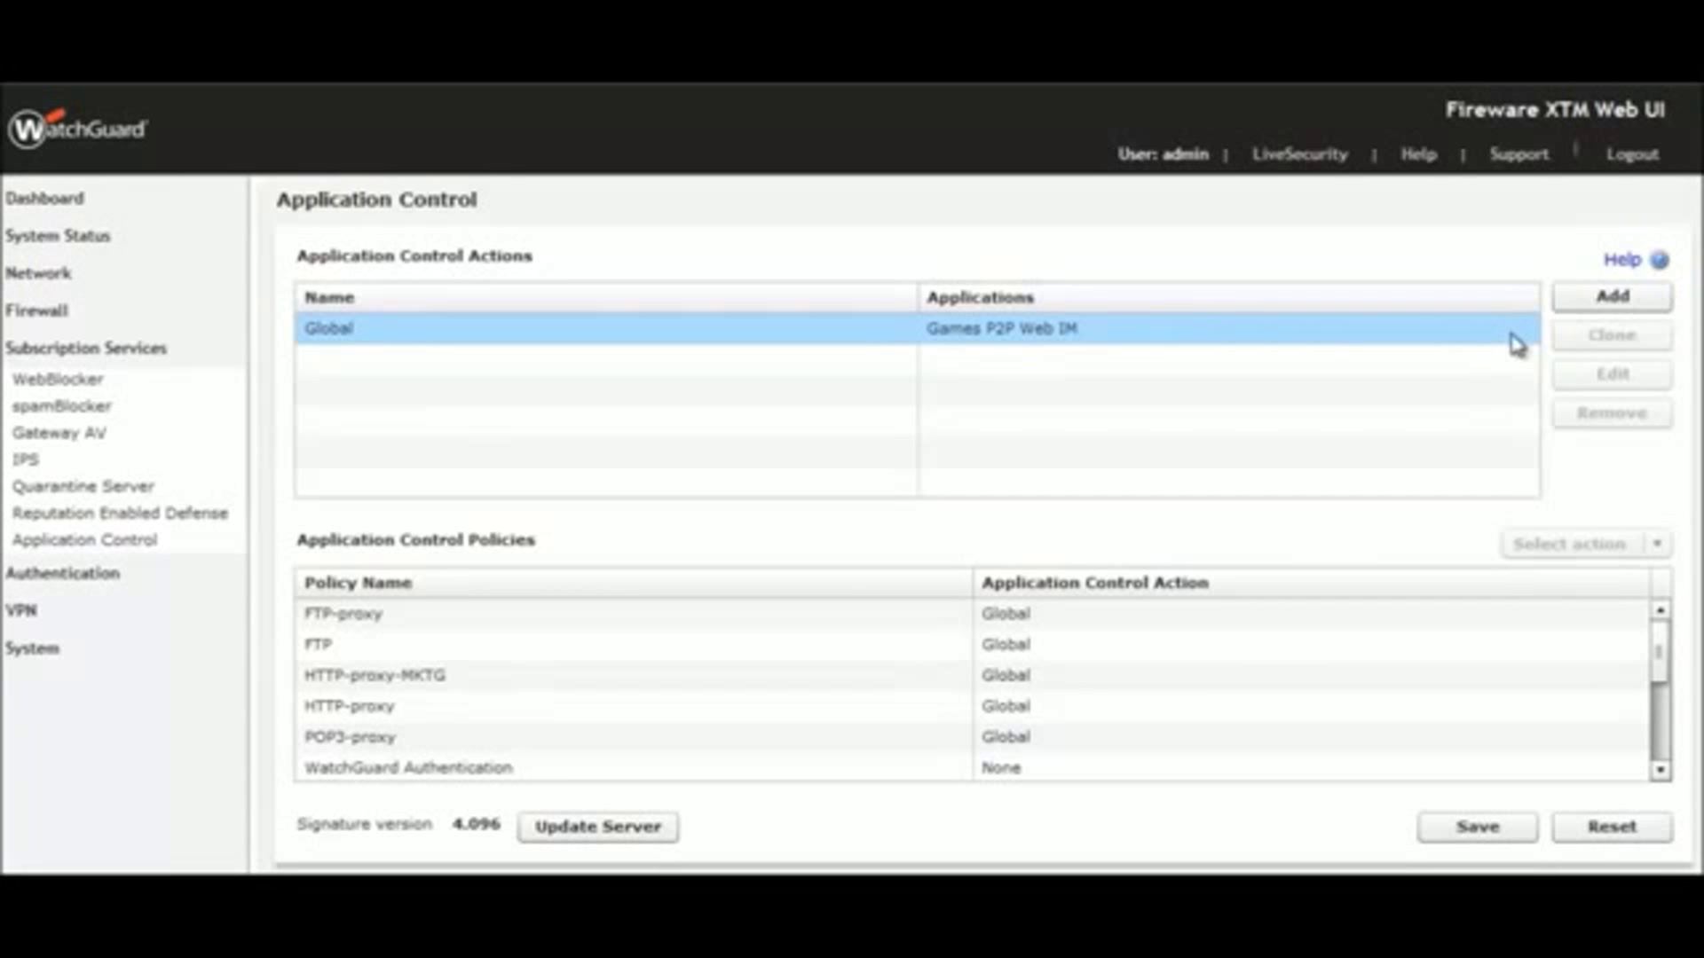
Step: Add a new action named Facebook_MKTG with description 'Facebook policy for mktg team'
{"action": "left_click", "coordinate": [1615, 293]}
{"action": "left_click", "coordinate": [587, 295]}
{"action": "type", "text": "Fac"}
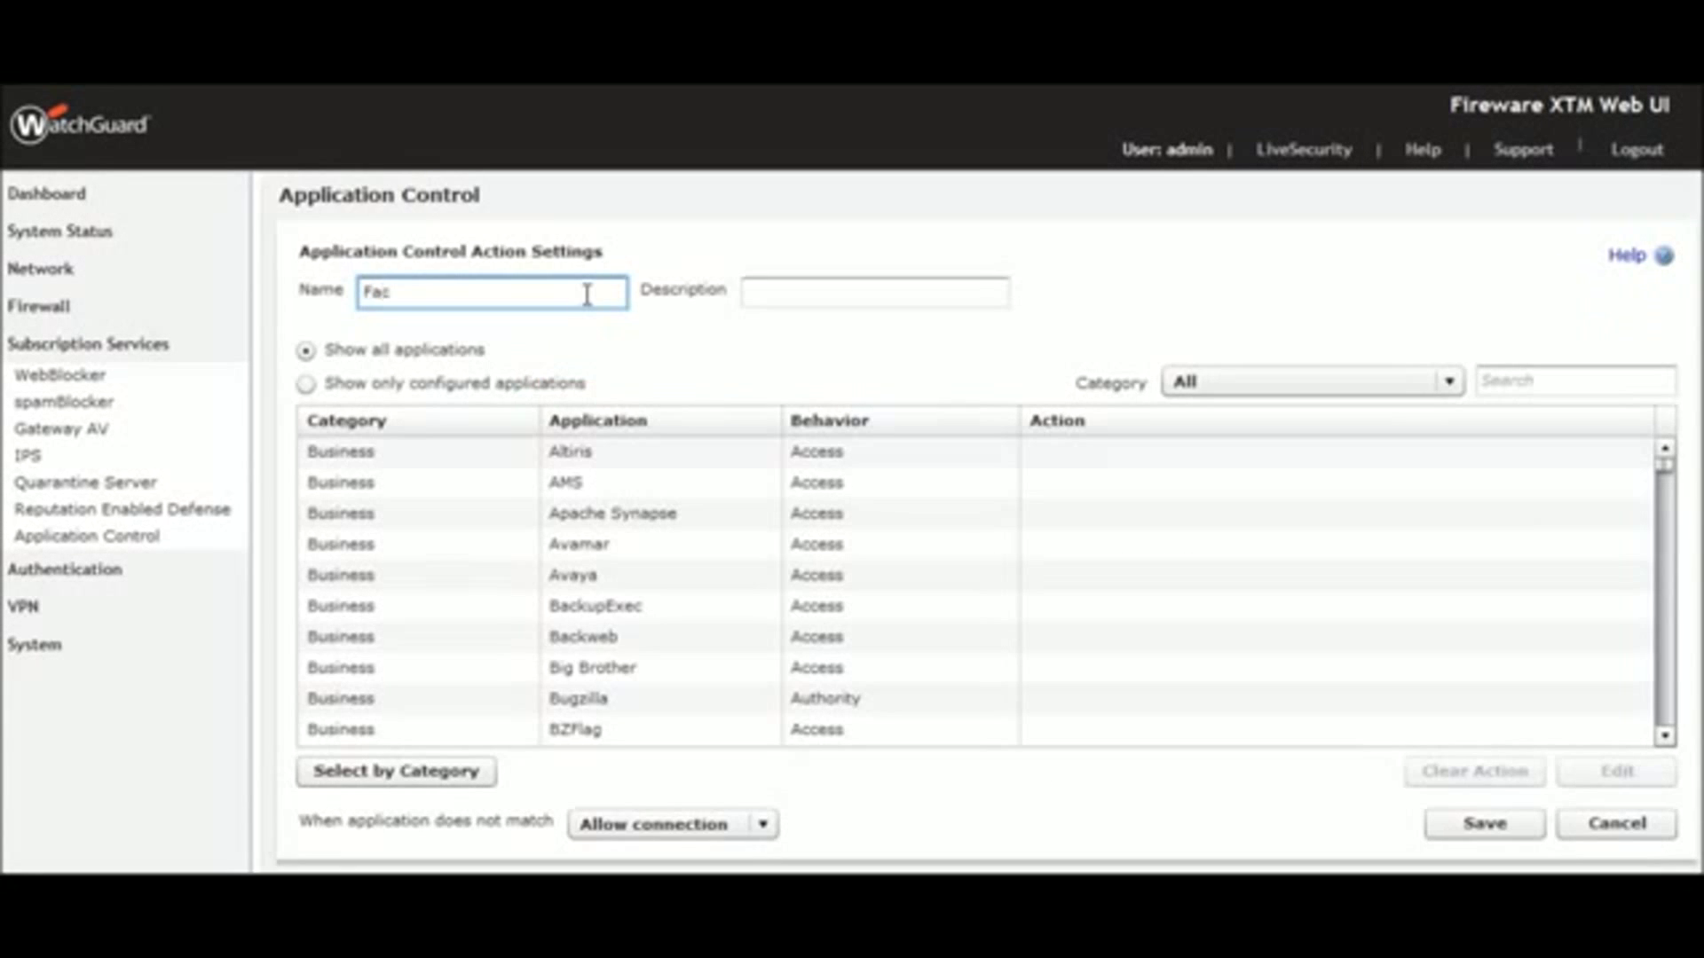
{"action": "type", "text": "ebook_MKTG"}
{"action": "left_click", "coordinate": [764, 291]}
{"action": "type", "text": "Facebook"}
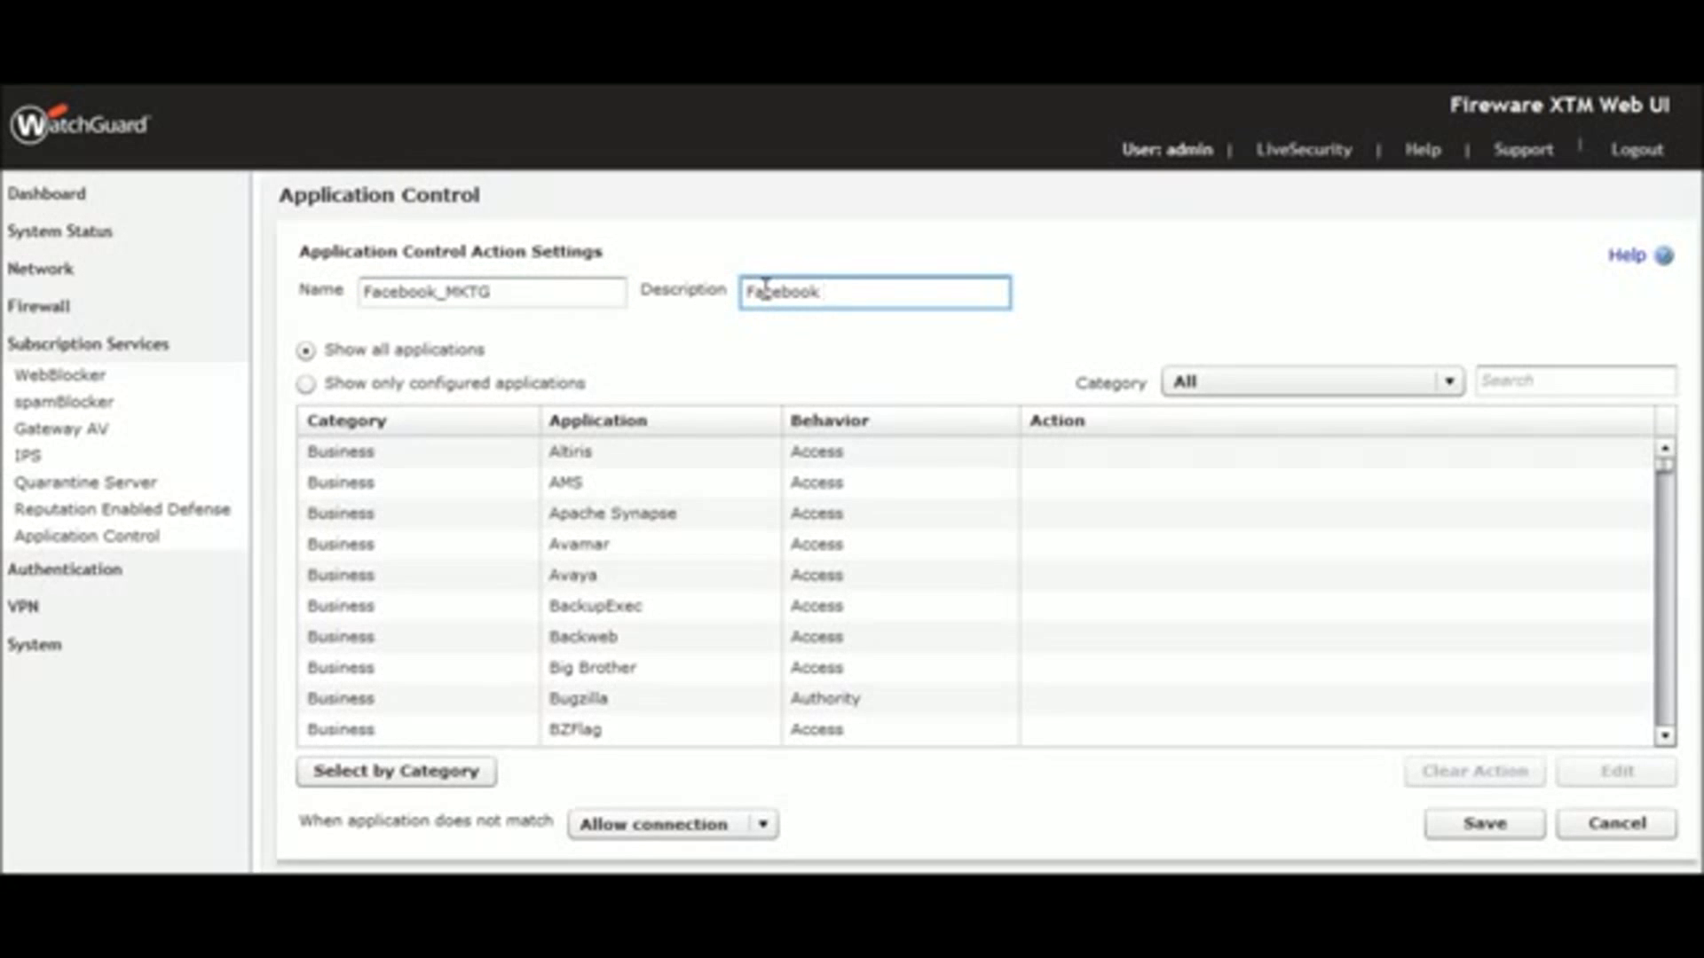
{"action": "type", "text": " policy for mktg team"}
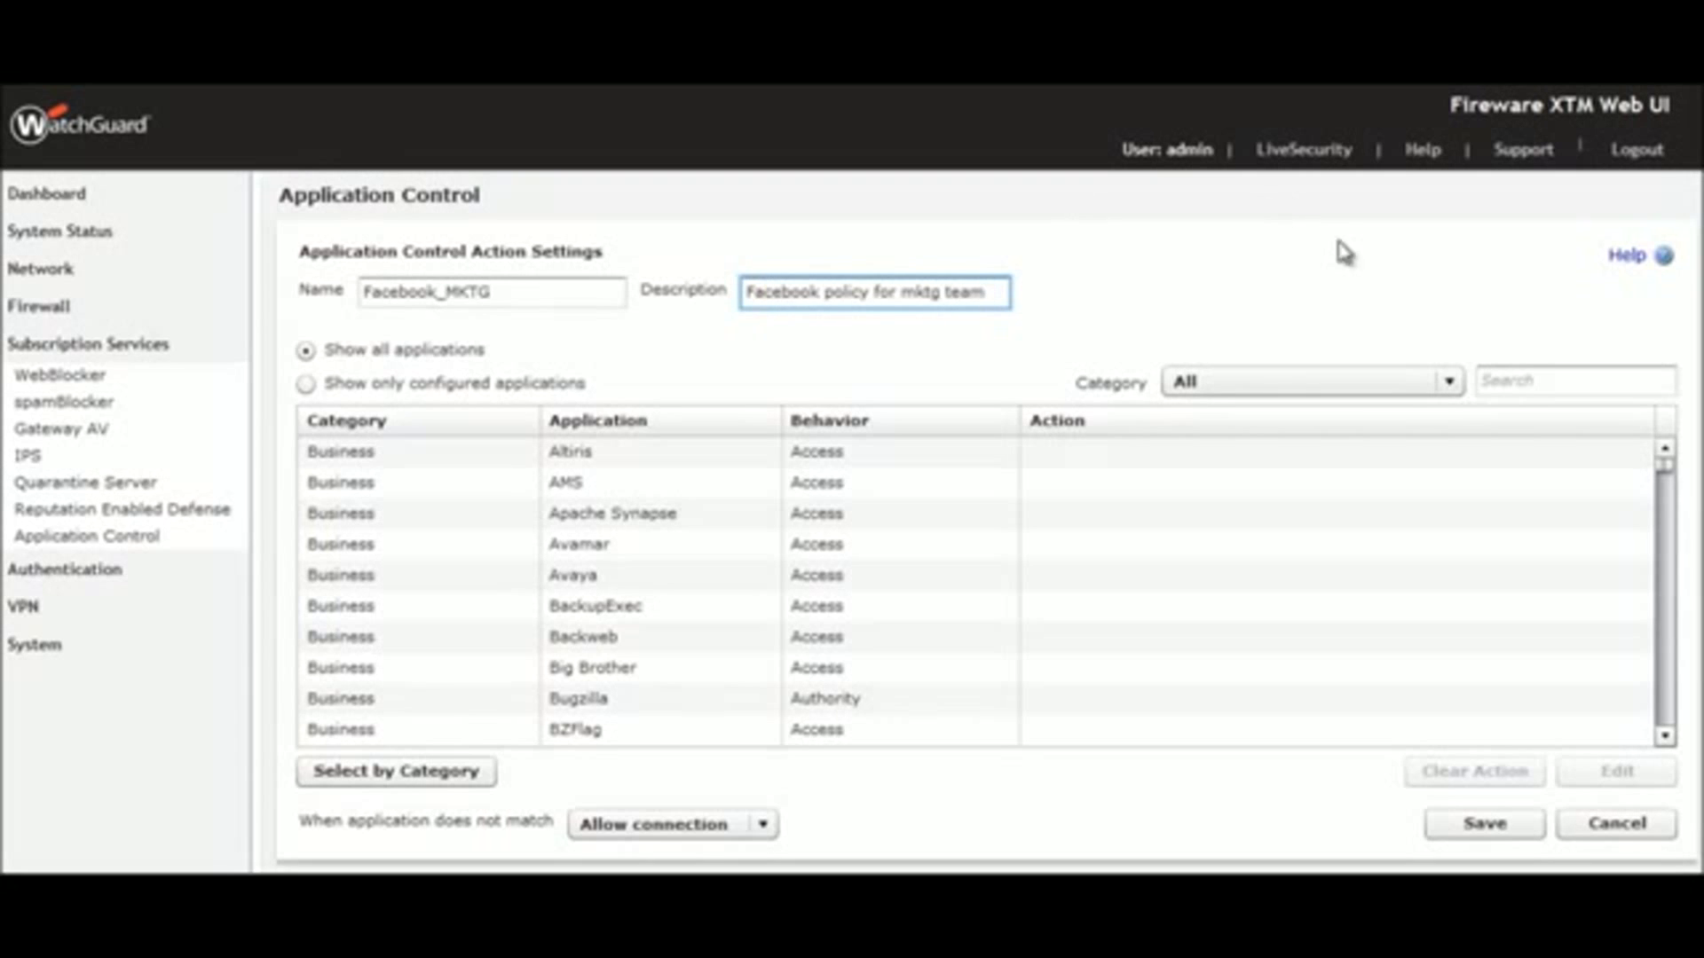
Step: Filter the application list to the Social Network category and search for 'facebook'
{"action": "left_click", "coordinate": [1448, 384]}
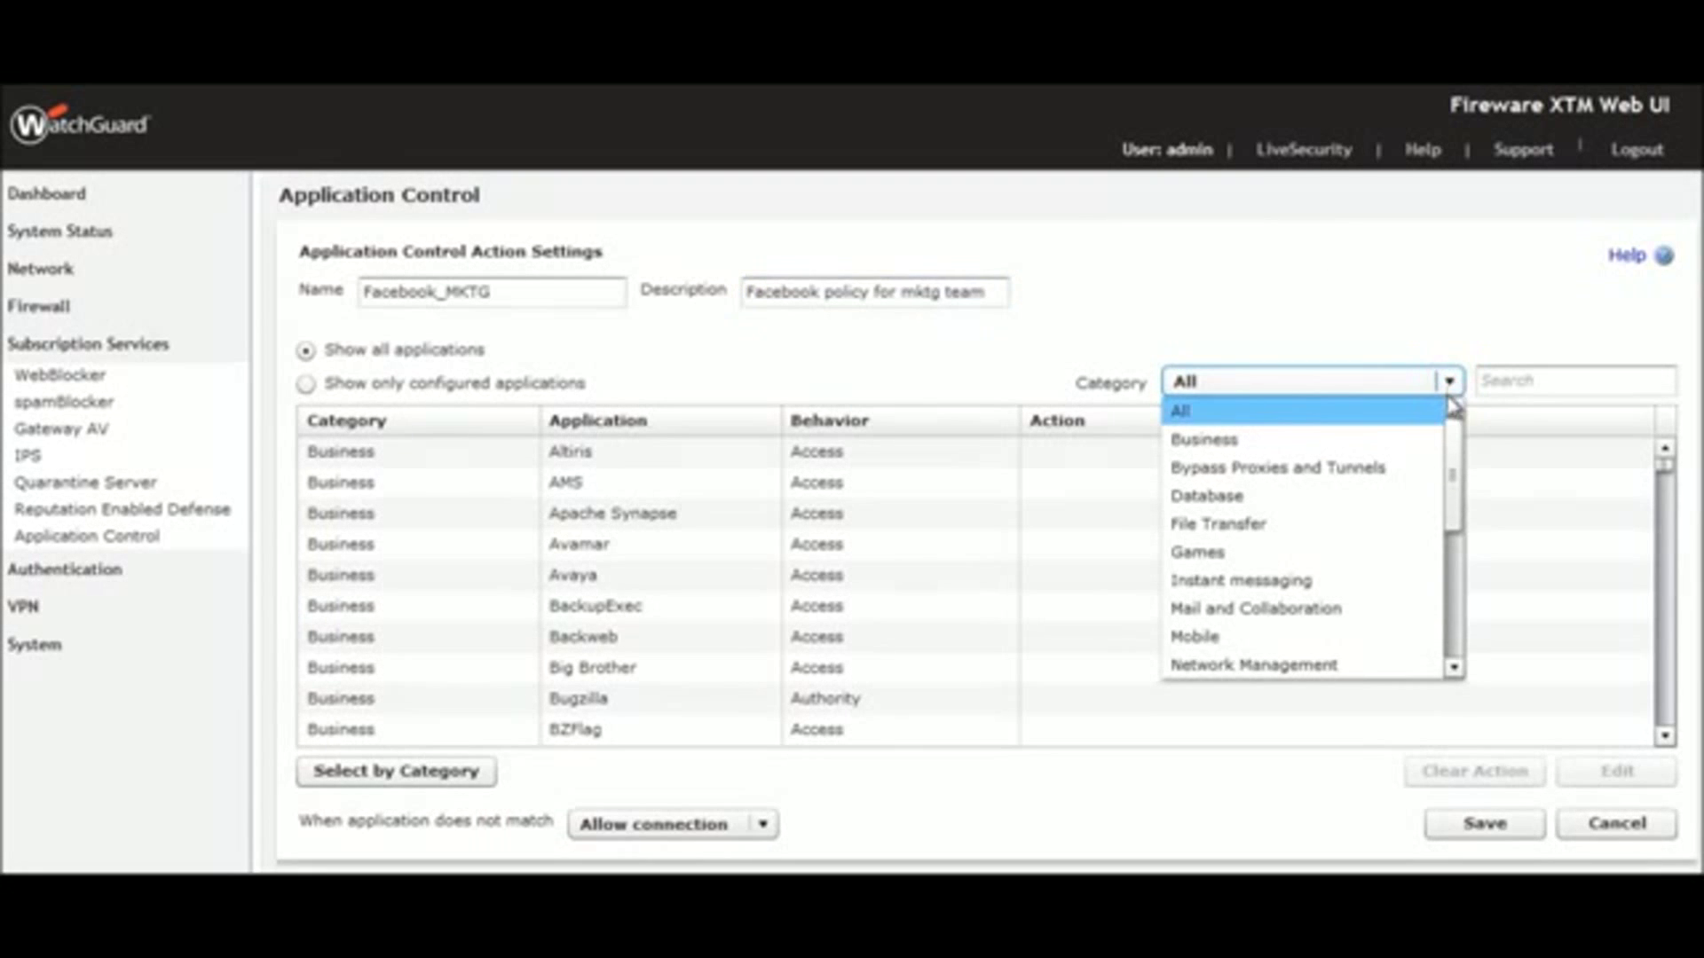
{"action": "left_click_drag", "start_coordinate": [1453, 457], "coordinate": [1462, 596]}
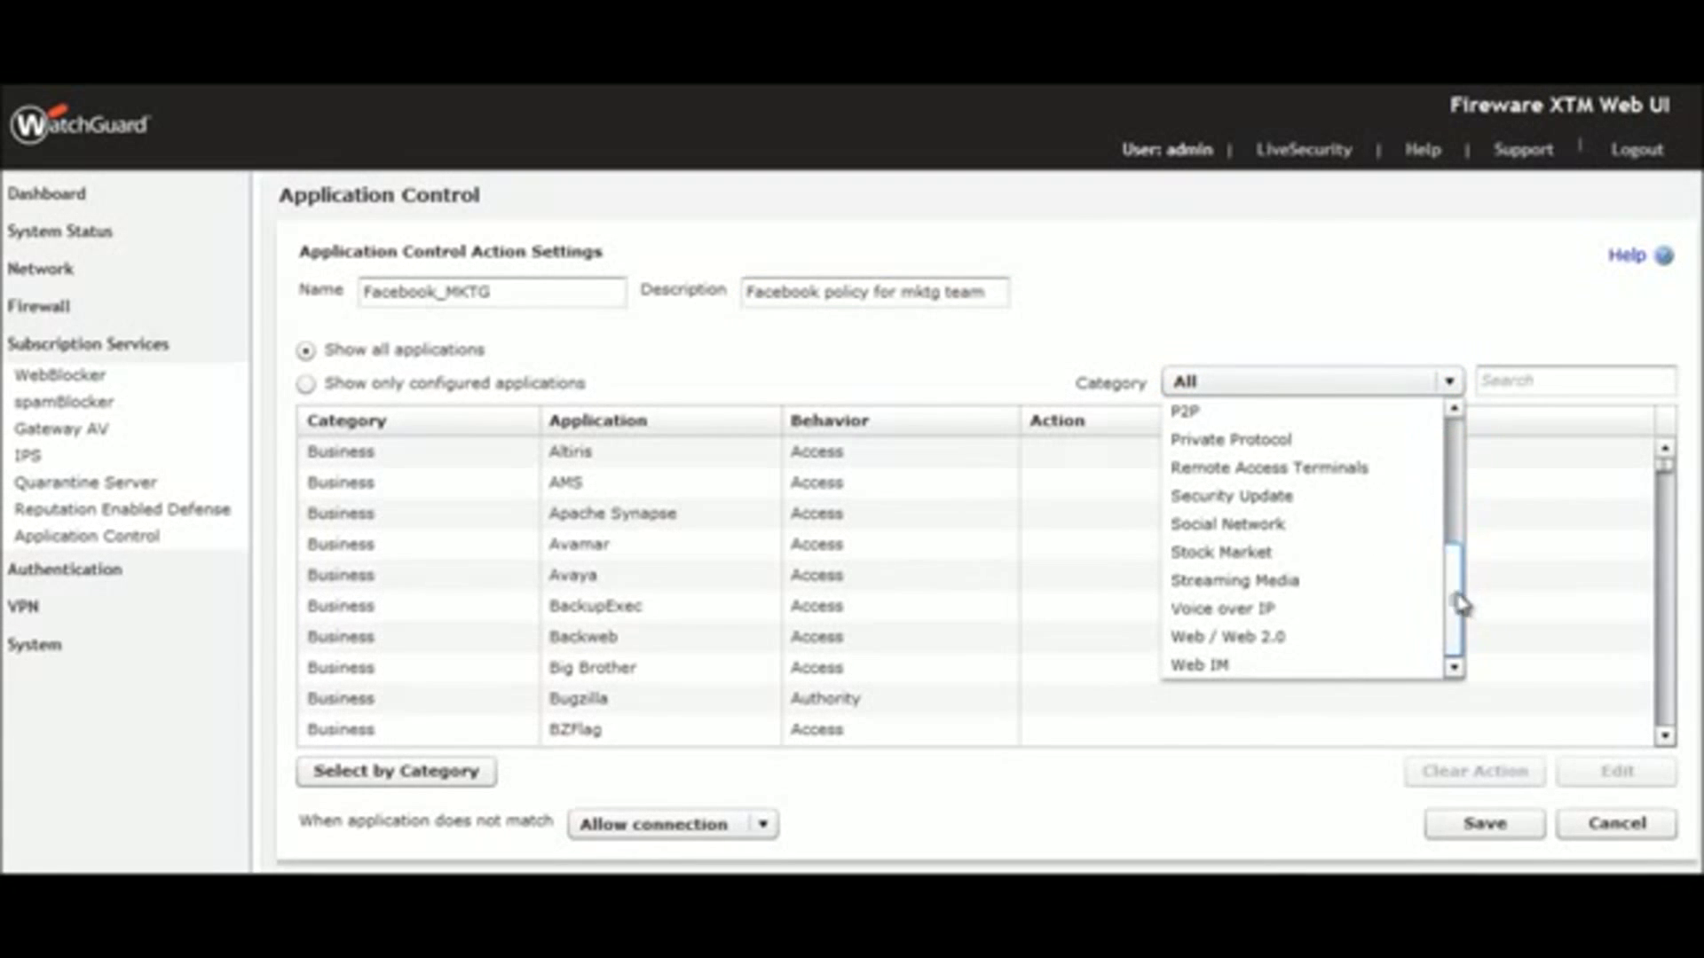
{"action": "left_click", "coordinate": [1342, 524]}
{"action": "left_click", "coordinate": [1491, 379]}
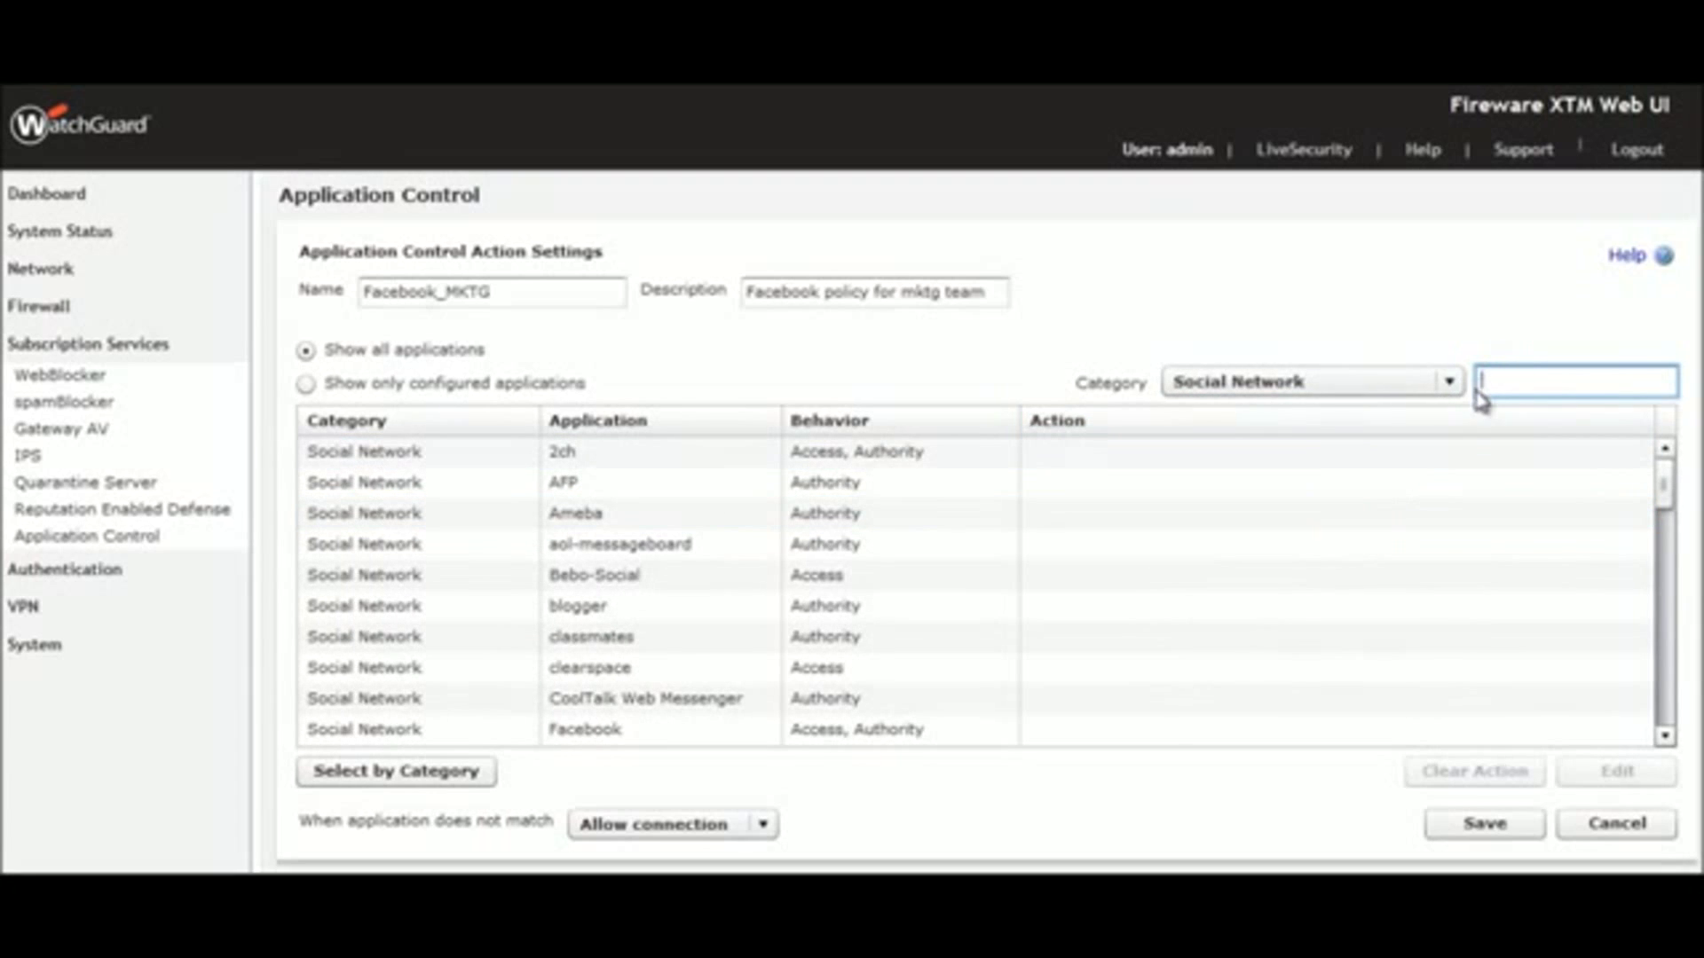
{"action": "type", "text": "facebook"}
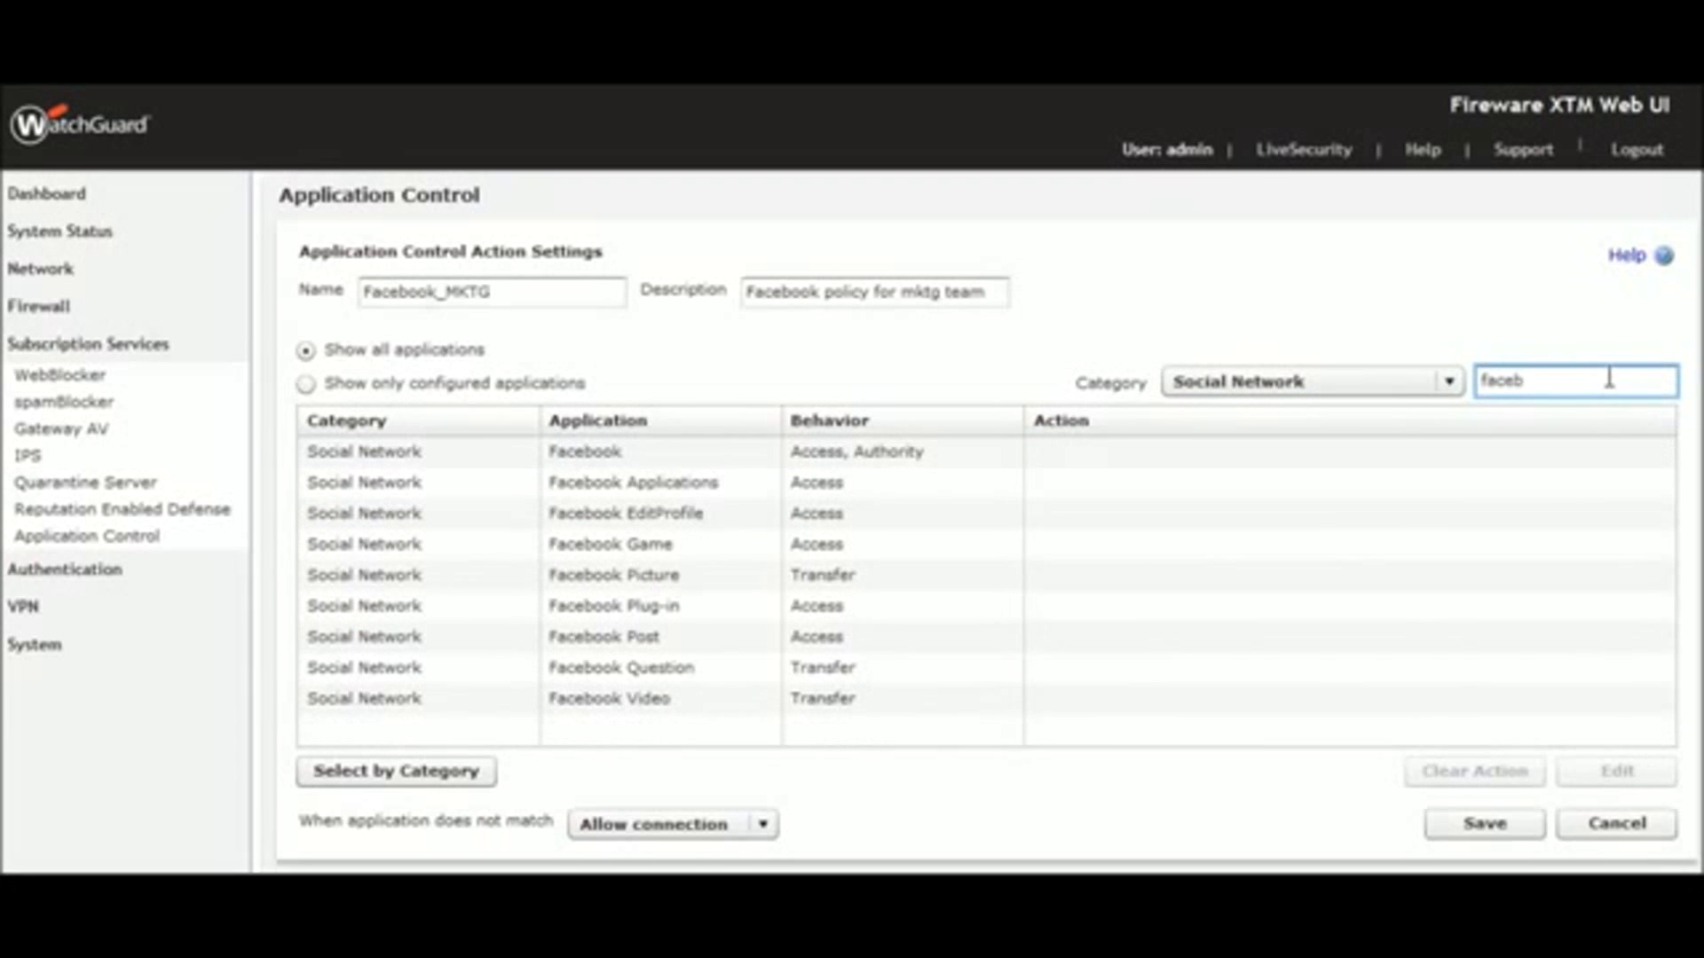
Step: Set the Facebook application's action to Allow
{"action": "left_click", "coordinate": [907, 454]}
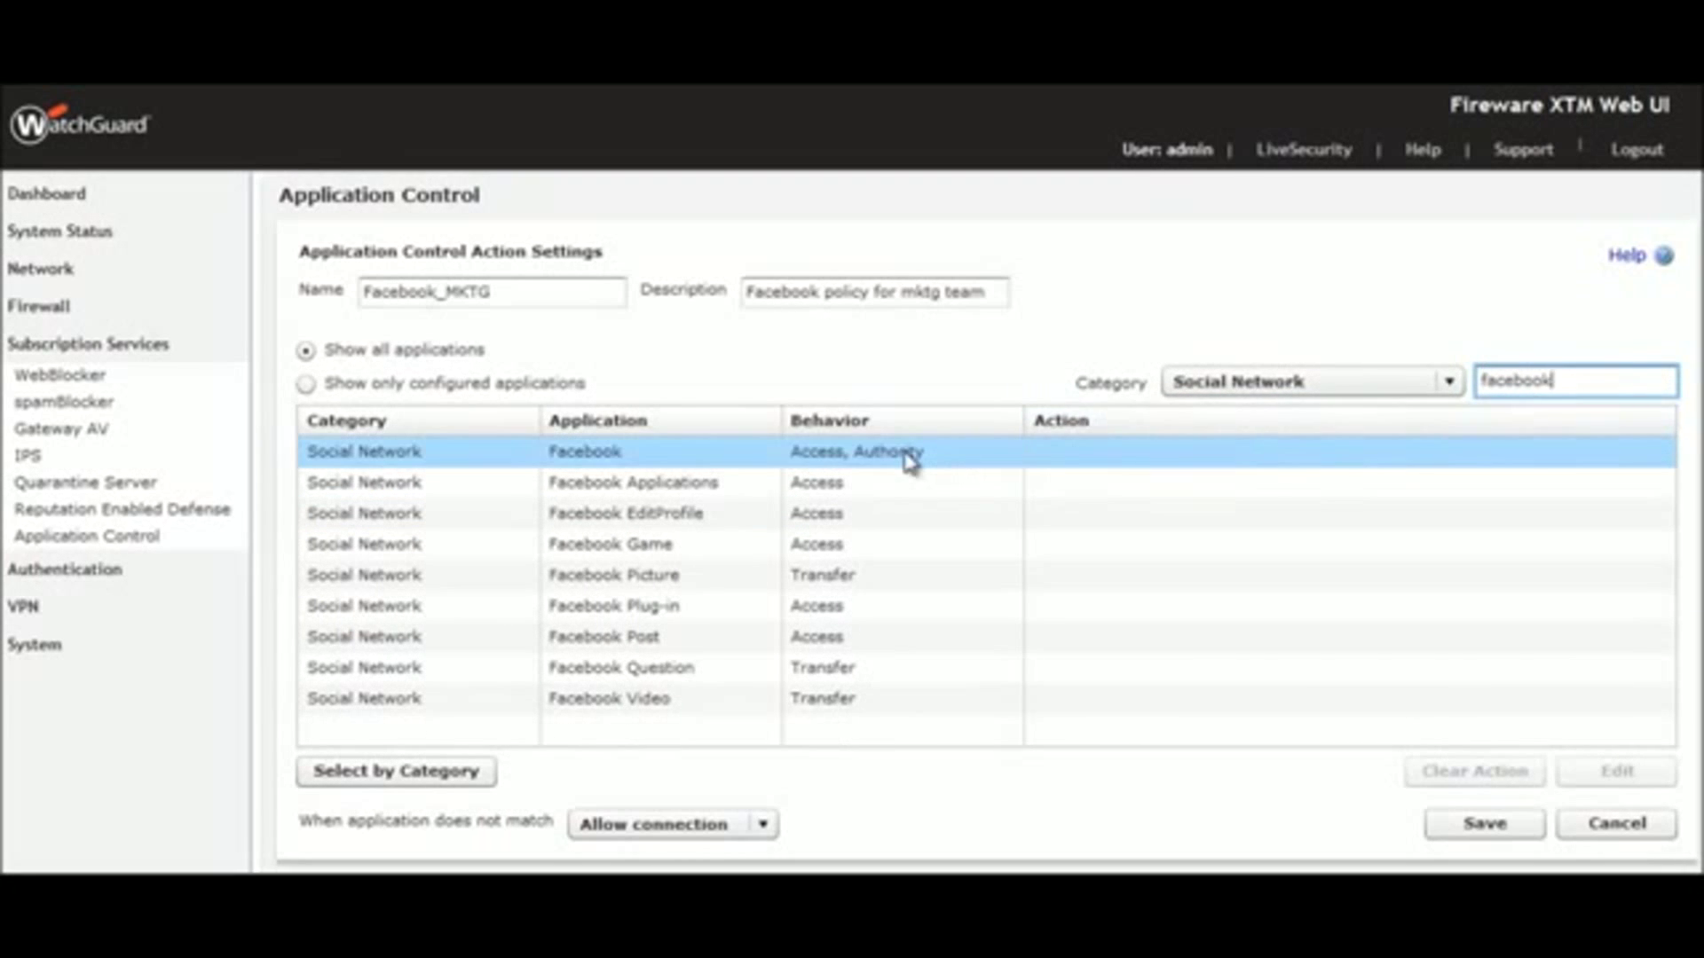
{"action": "double_click", "coordinate": [905, 455]}
{"action": "left_click", "coordinate": [1157, 494]}
{"action": "left_click", "coordinate": [1125, 550]}
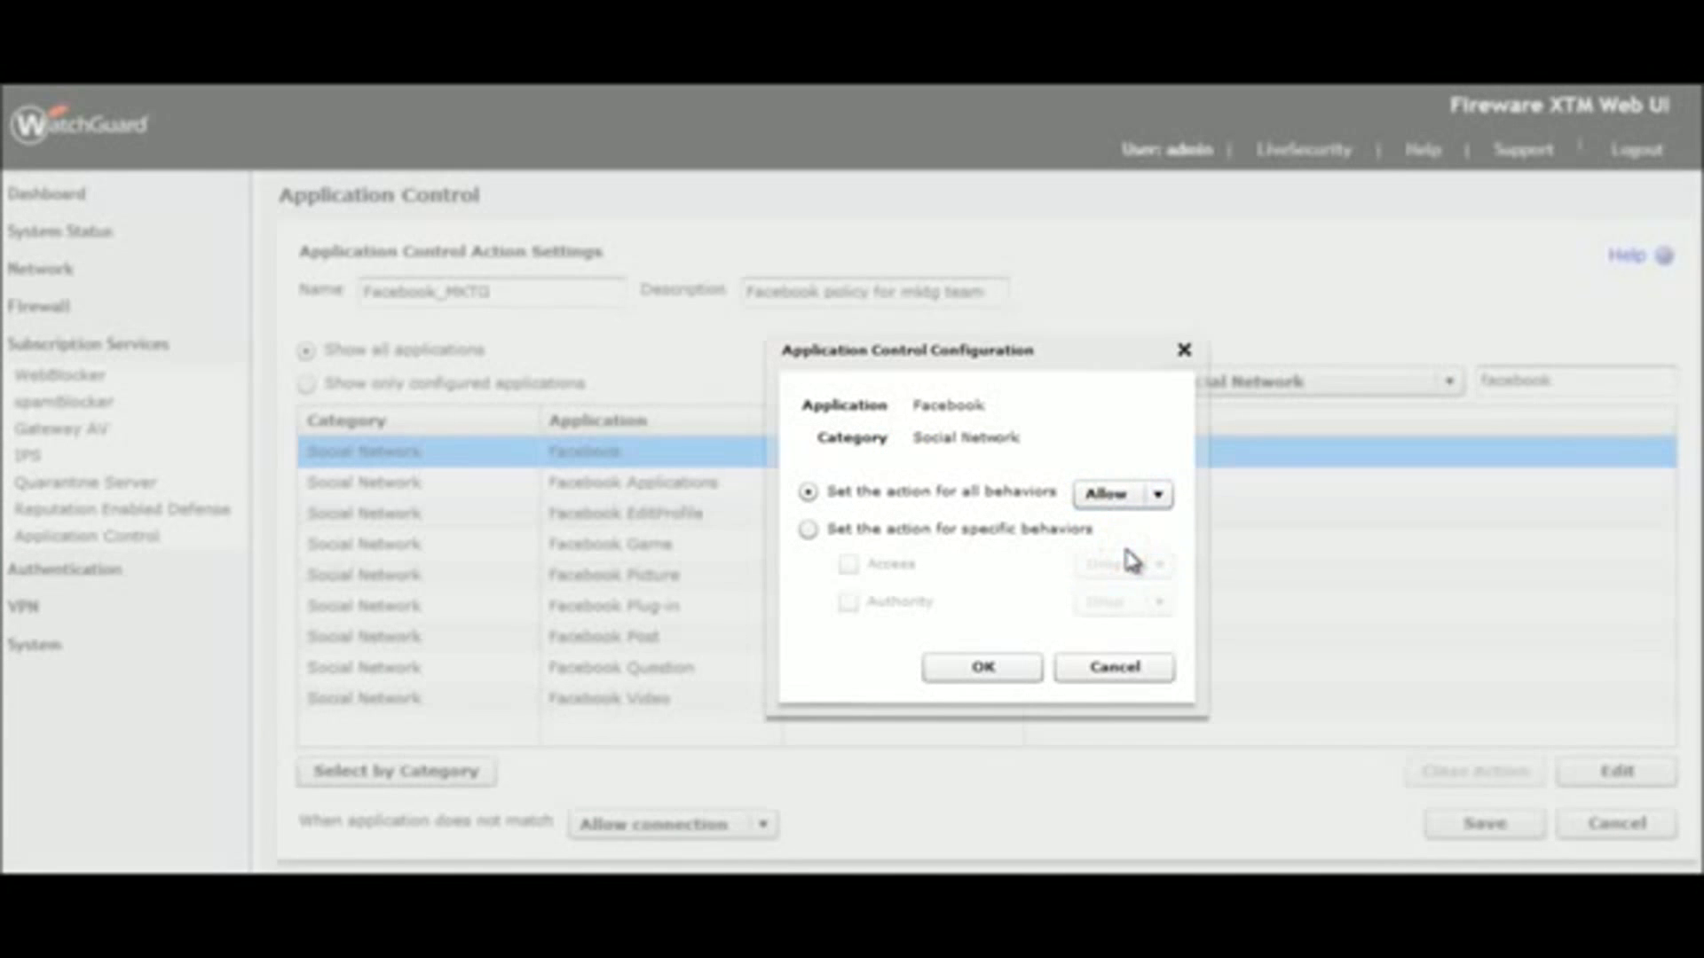
{"action": "left_click", "coordinate": [985, 667]}
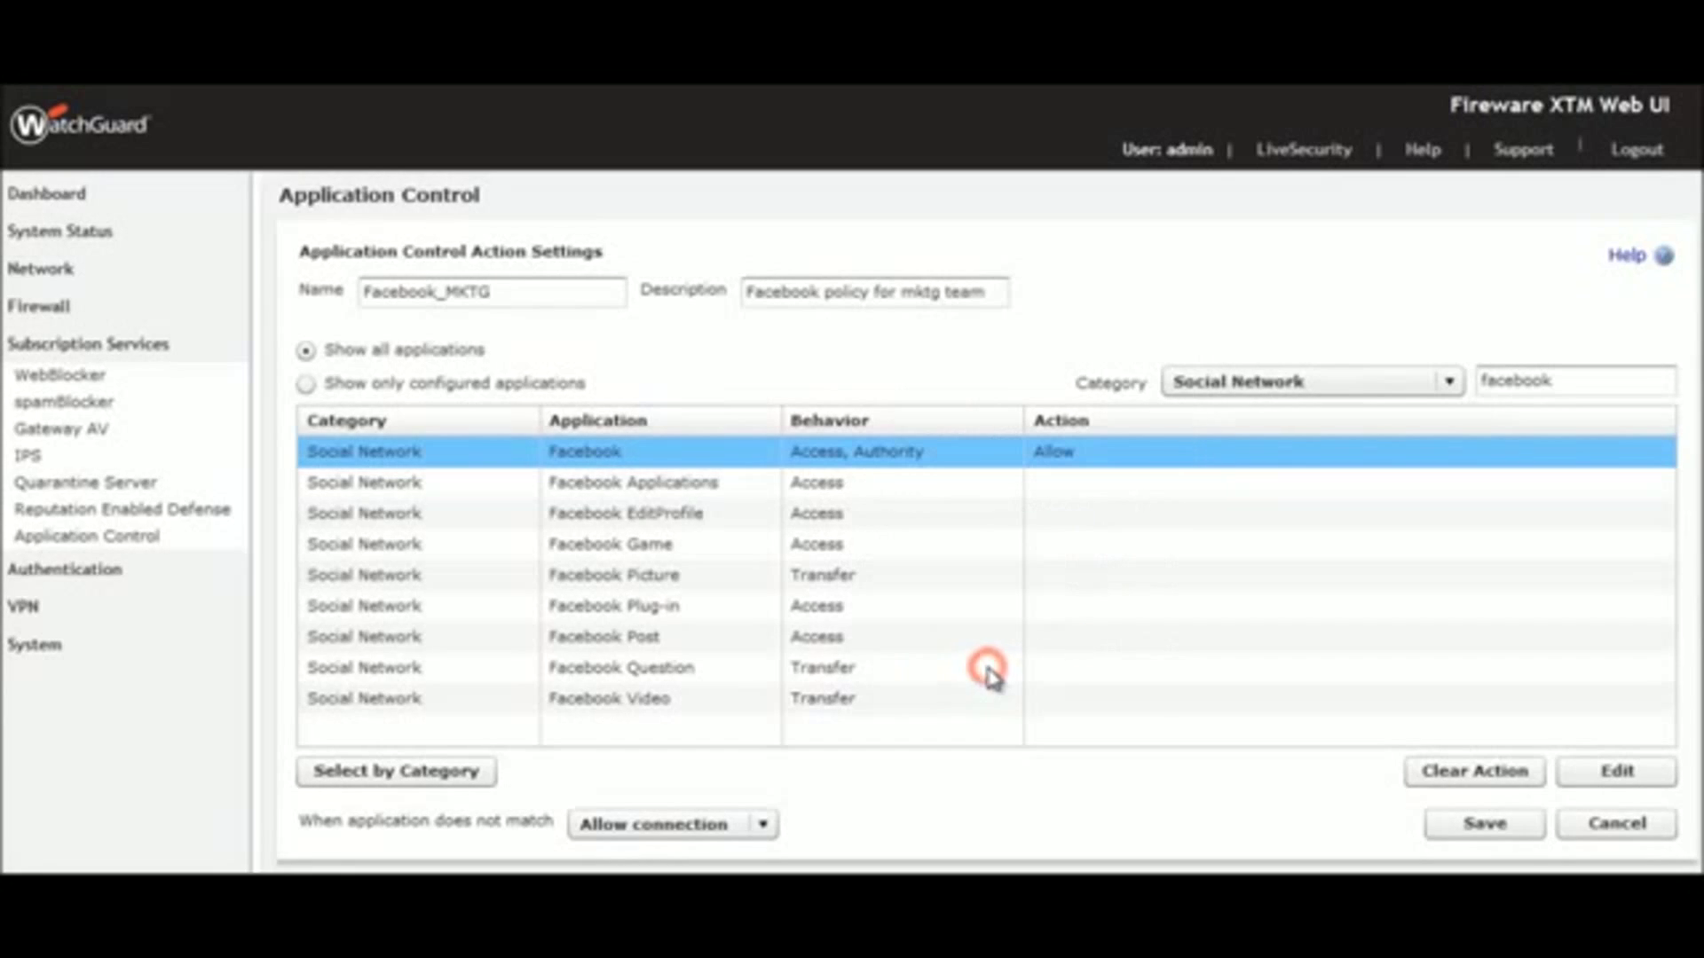
Step: Set Drop for Facebook Applications through Facebook Video, then save the Facebook_MKTG action
{"action": "left_click", "coordinate": [903, 484]}
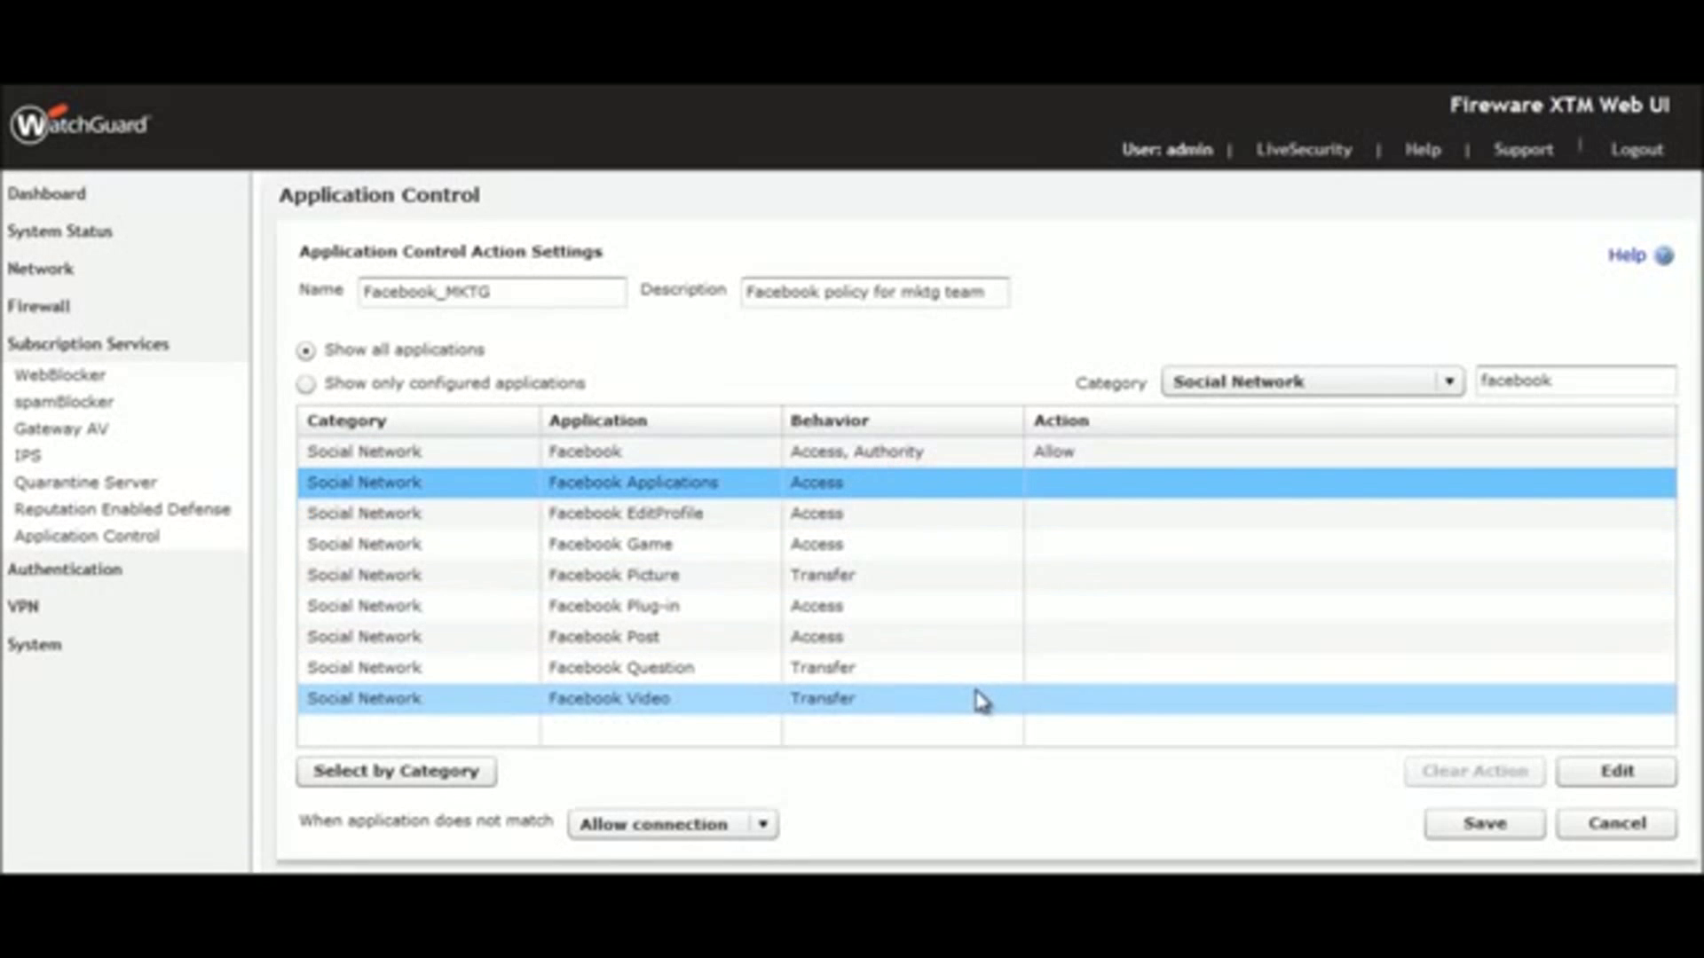
{"action": "left_click", "coordinate": [981, 701], "text": "shift"}
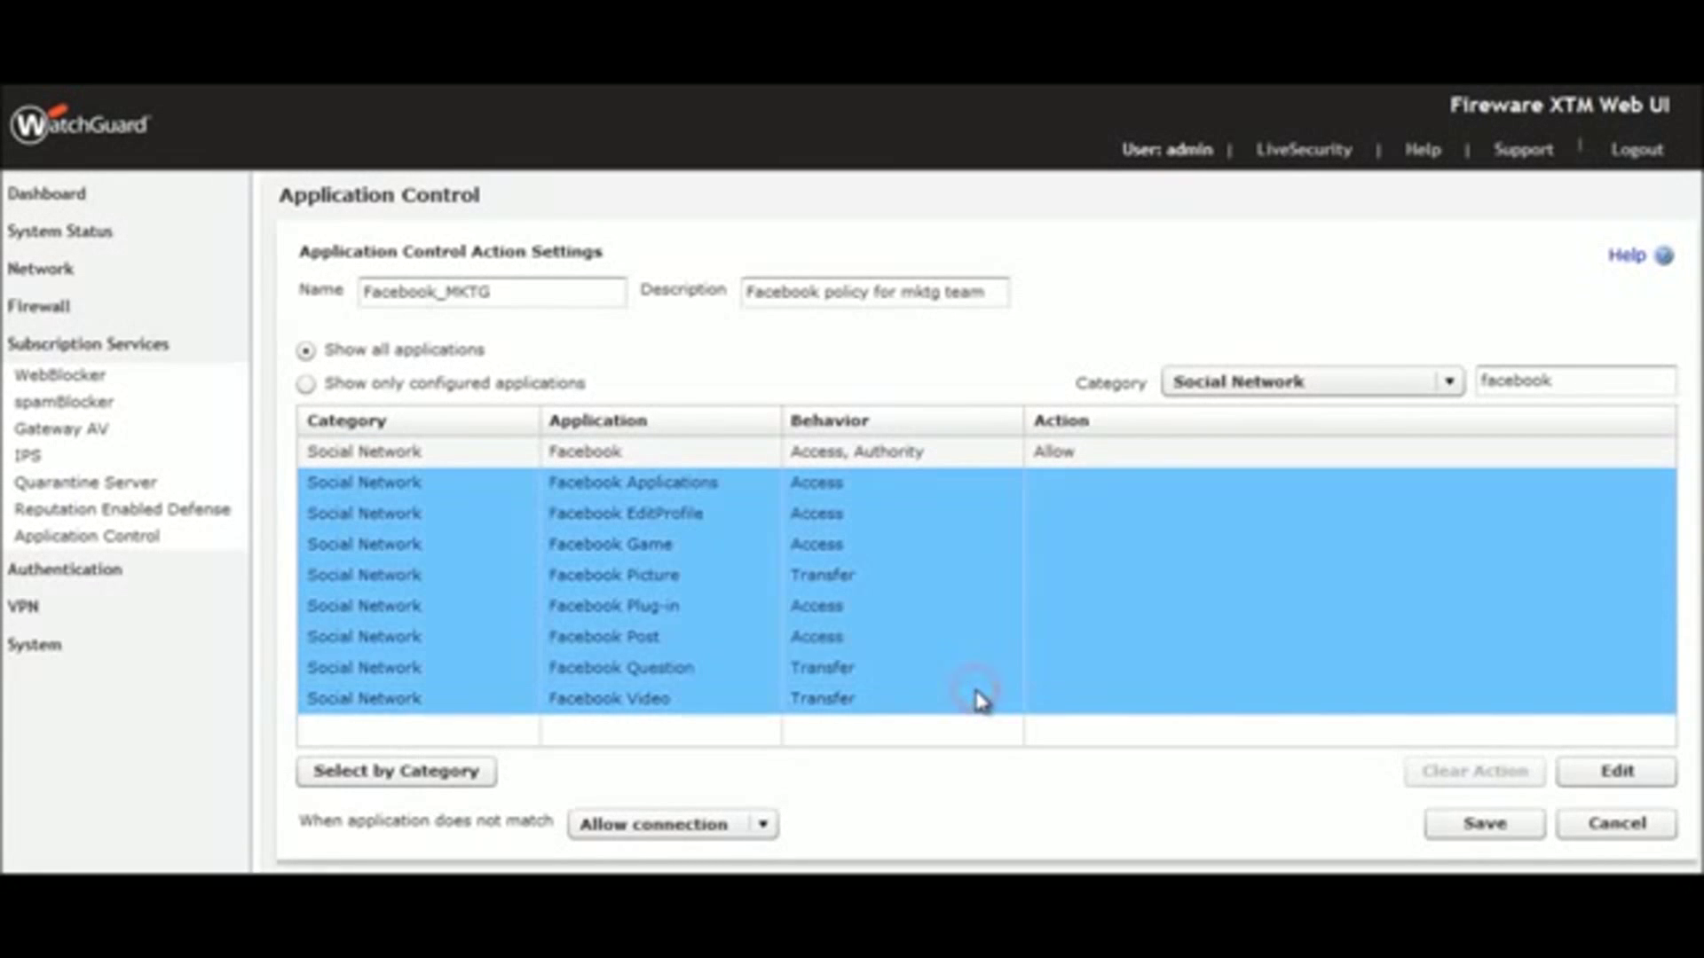
{"action": "left_click", "coordinate": [1628, 773]}
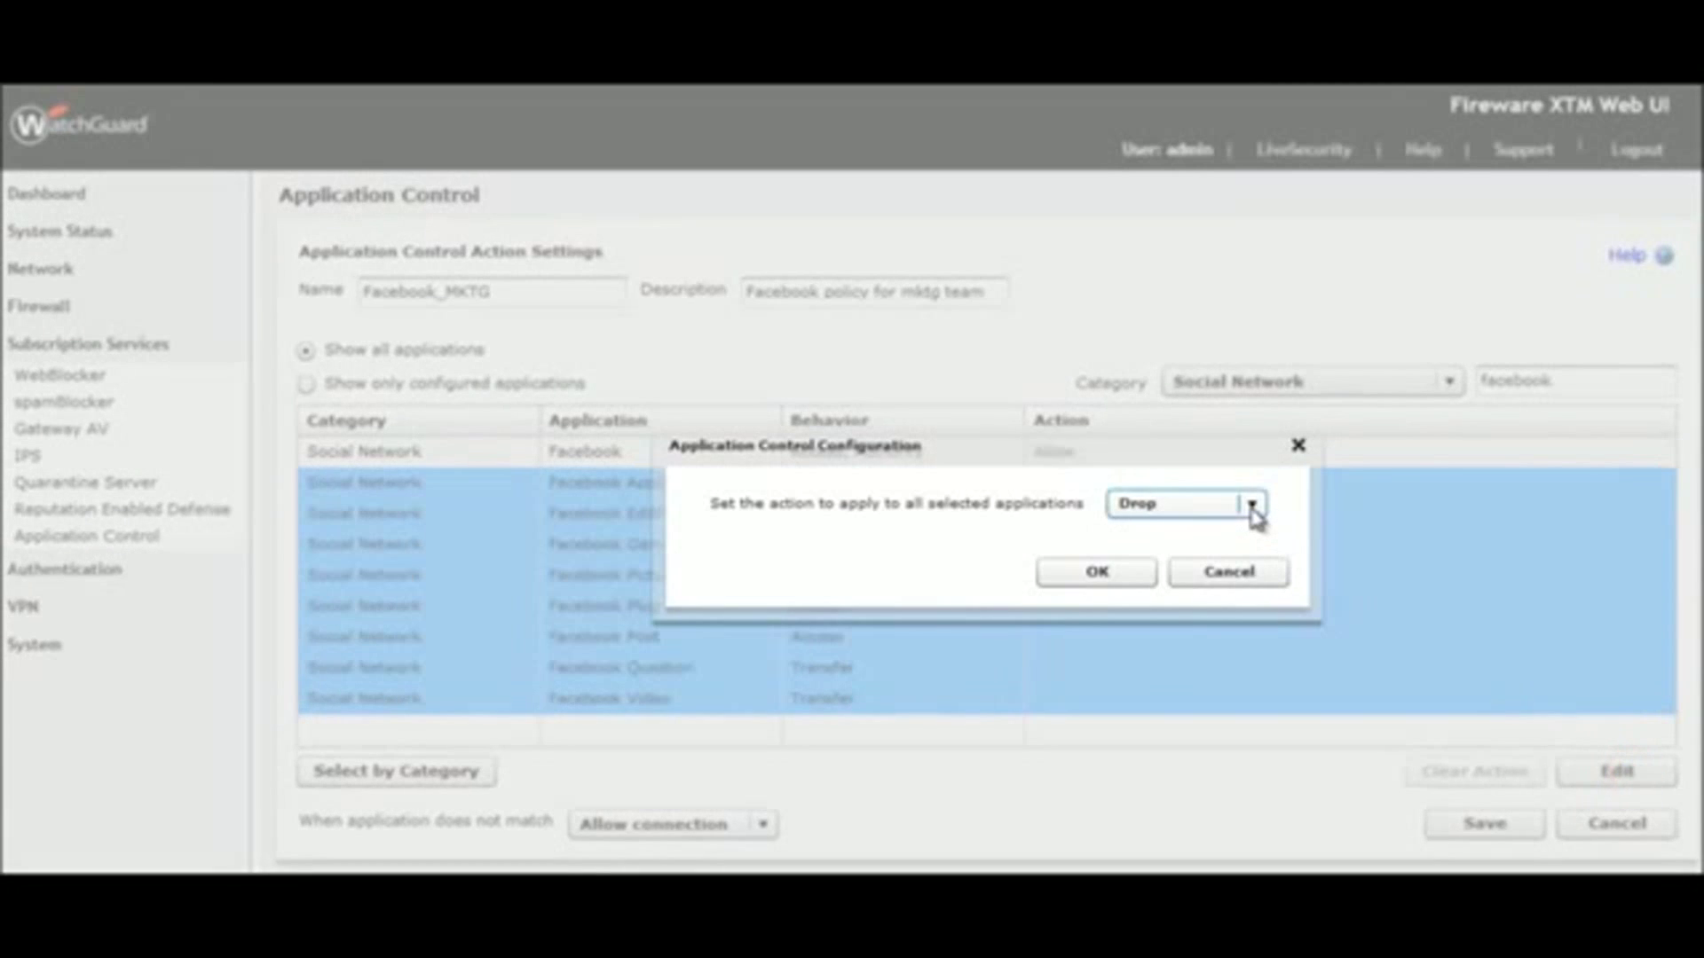
{"action": "left_click", "coordinate": [1251, 506]}
{"action": "left_click", "coordinate": [1242, 535]}
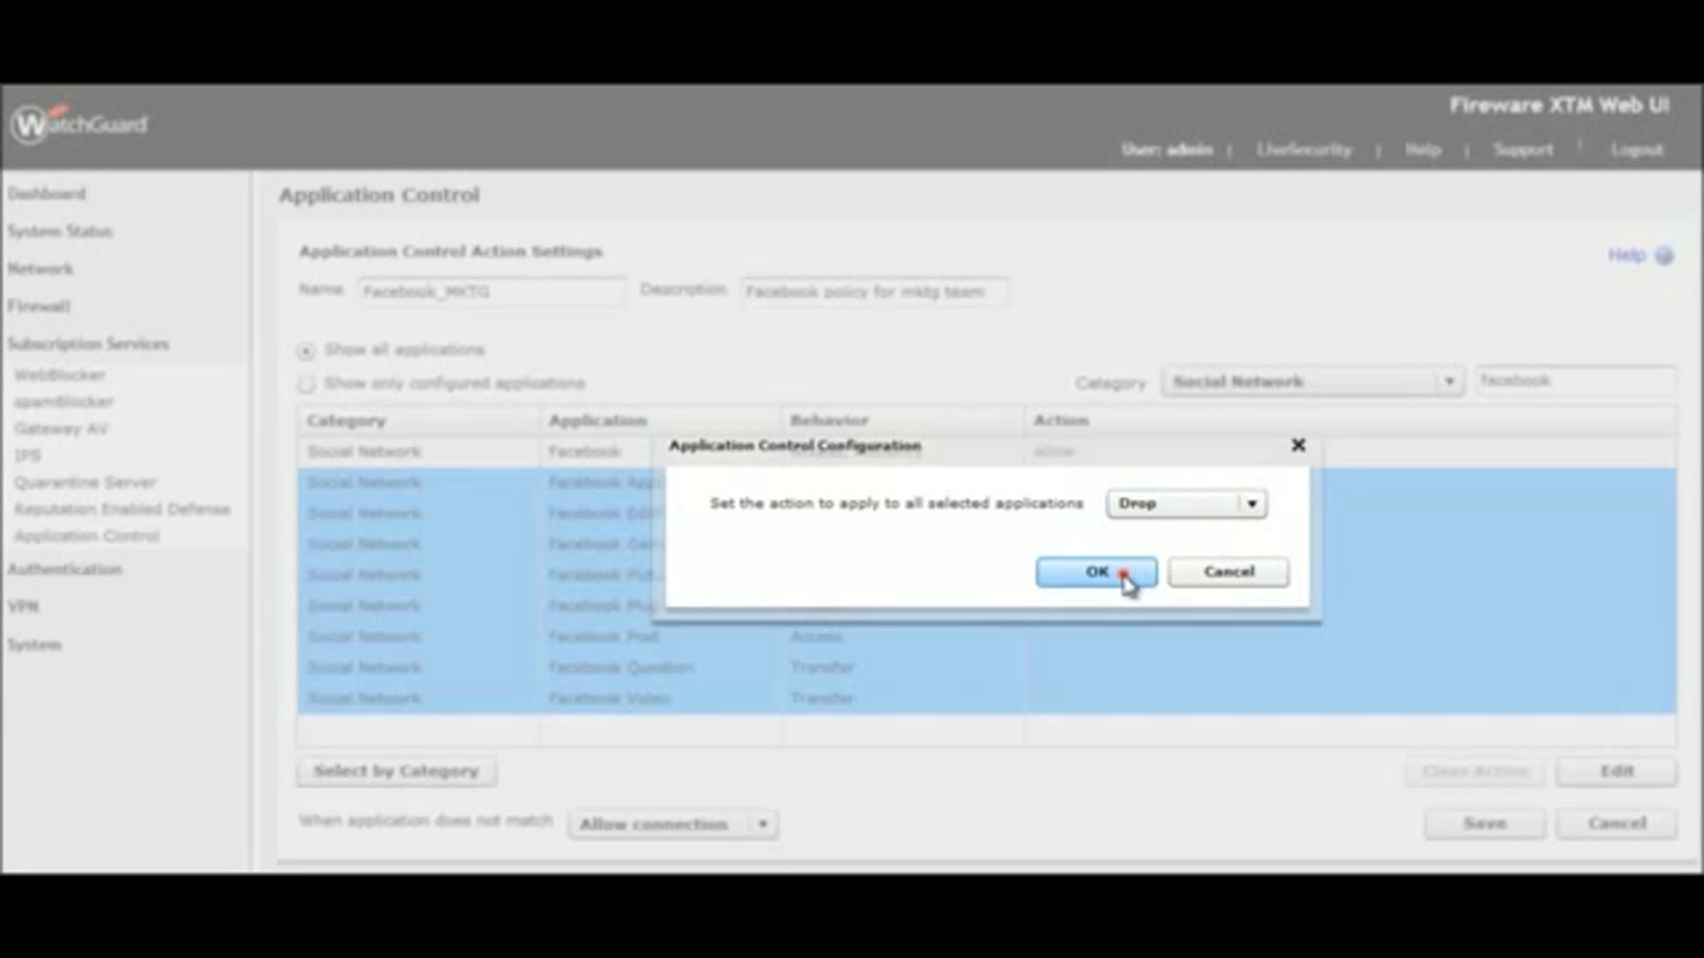
{"action": "left_click", "coordinate": [1098, 573]}
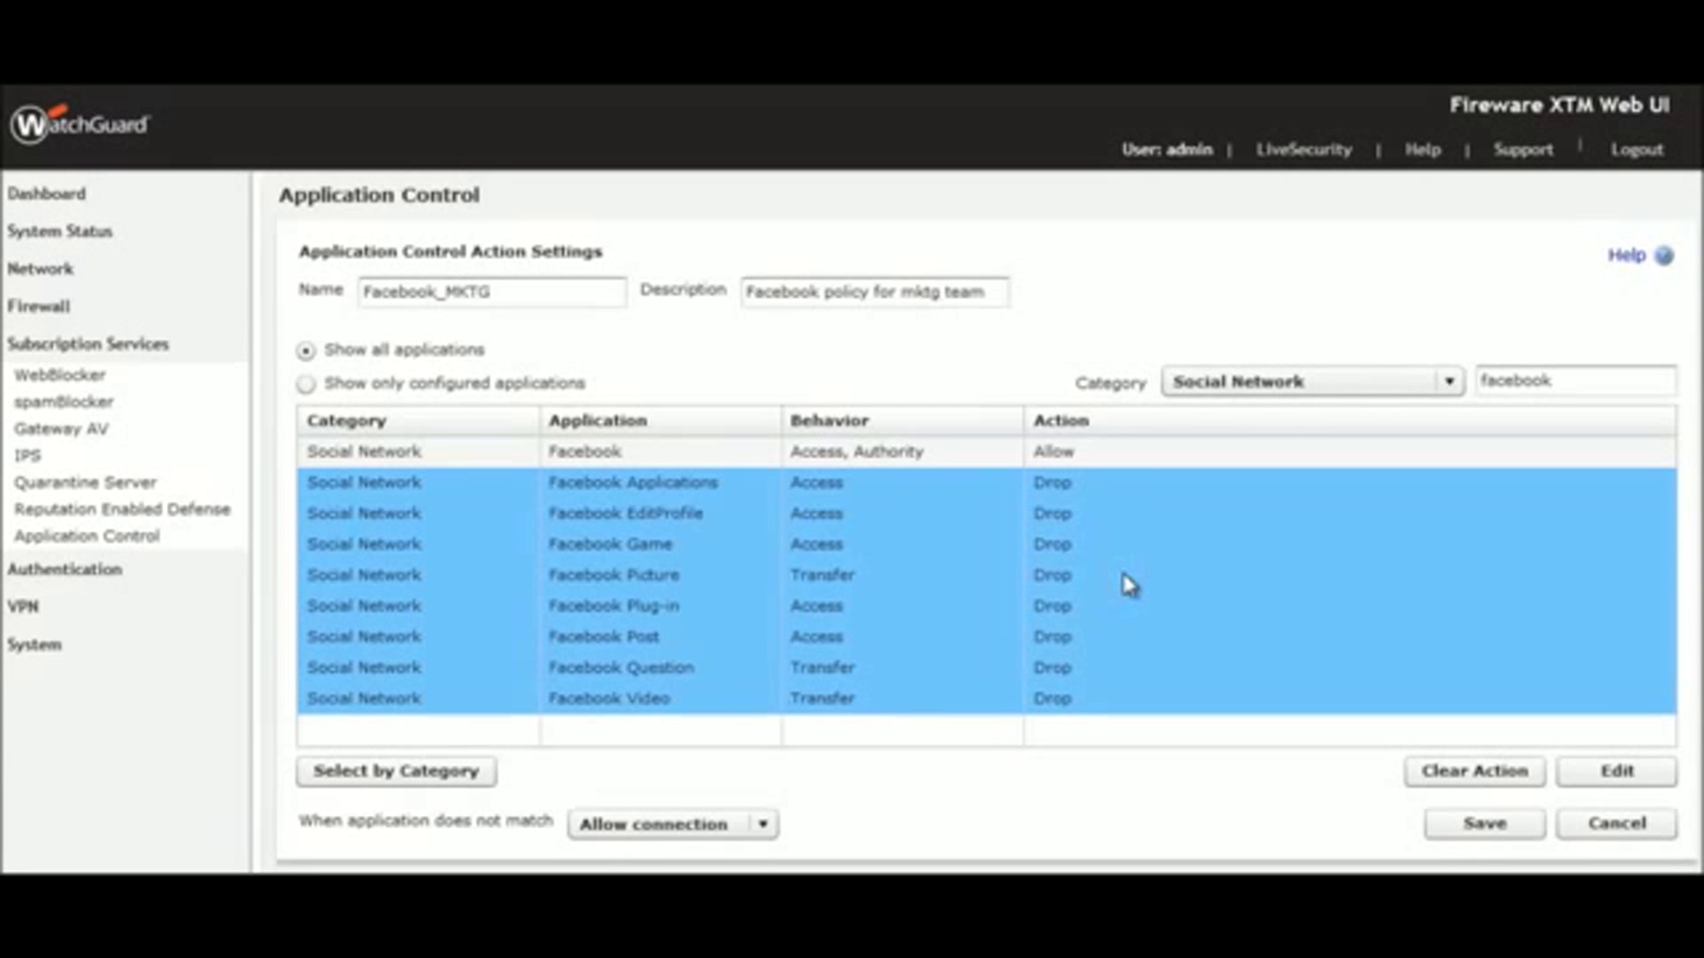
{"action": "left_click", "coordinate": [1506, 828]}
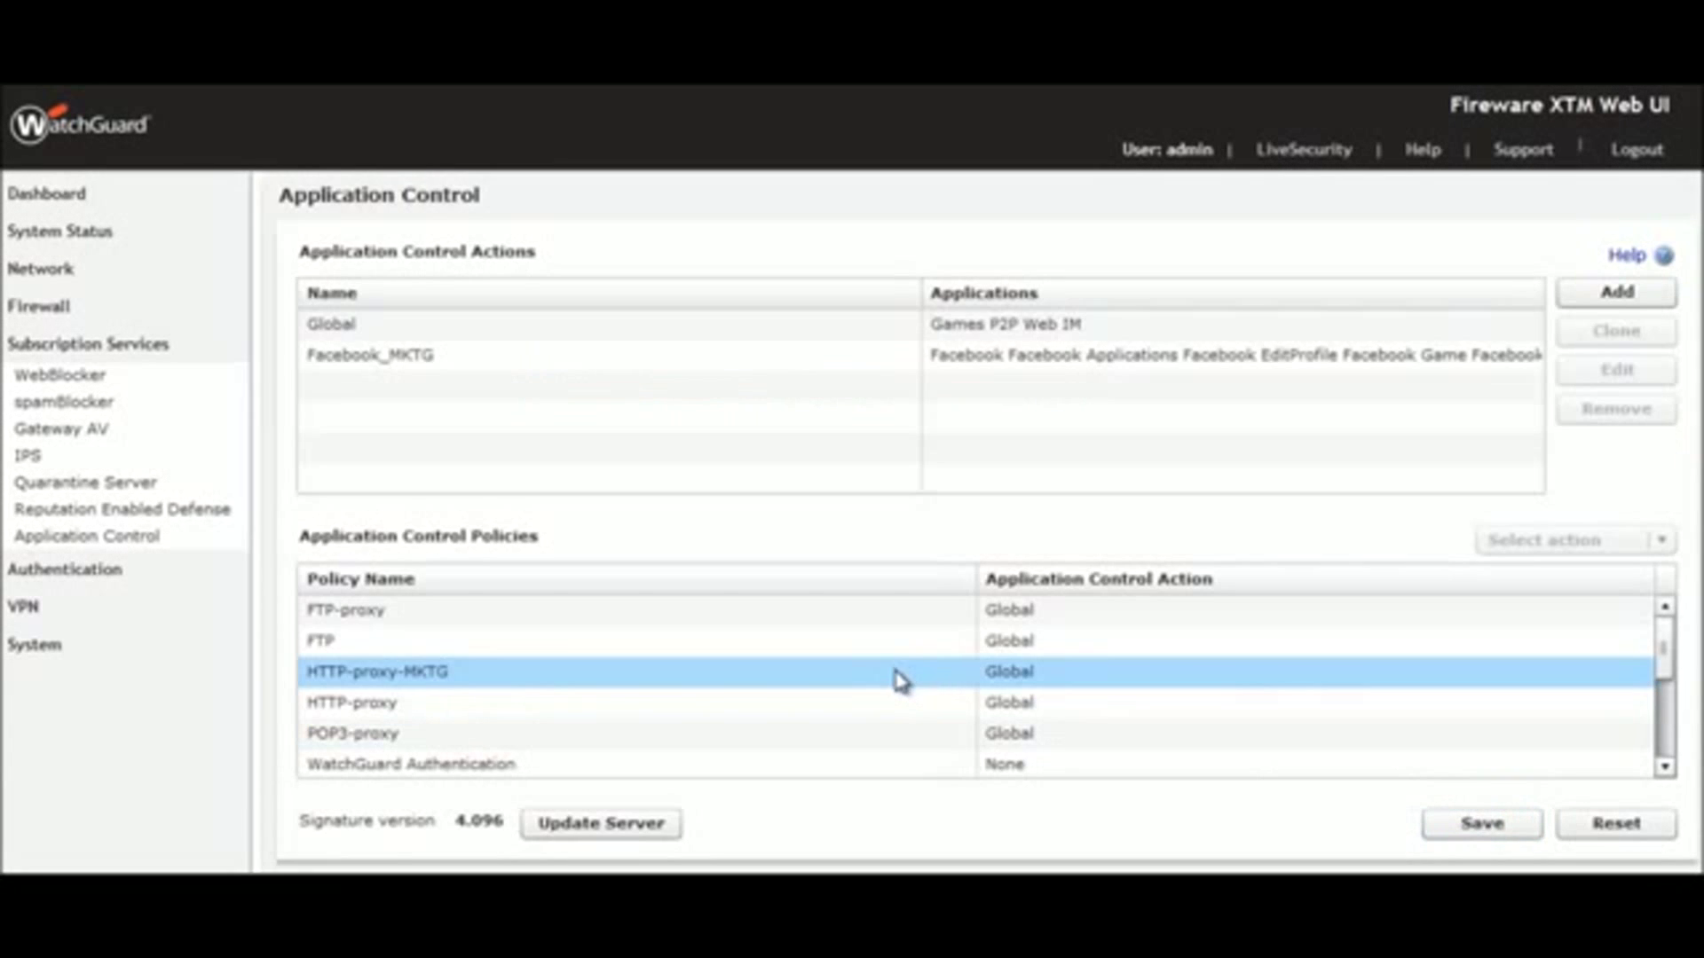
Step: Assign the Facebook_MKTG action to the HTTP-proxy-MKTG policy and save
{"action": "left_click", "coordinate": [798, 679]}
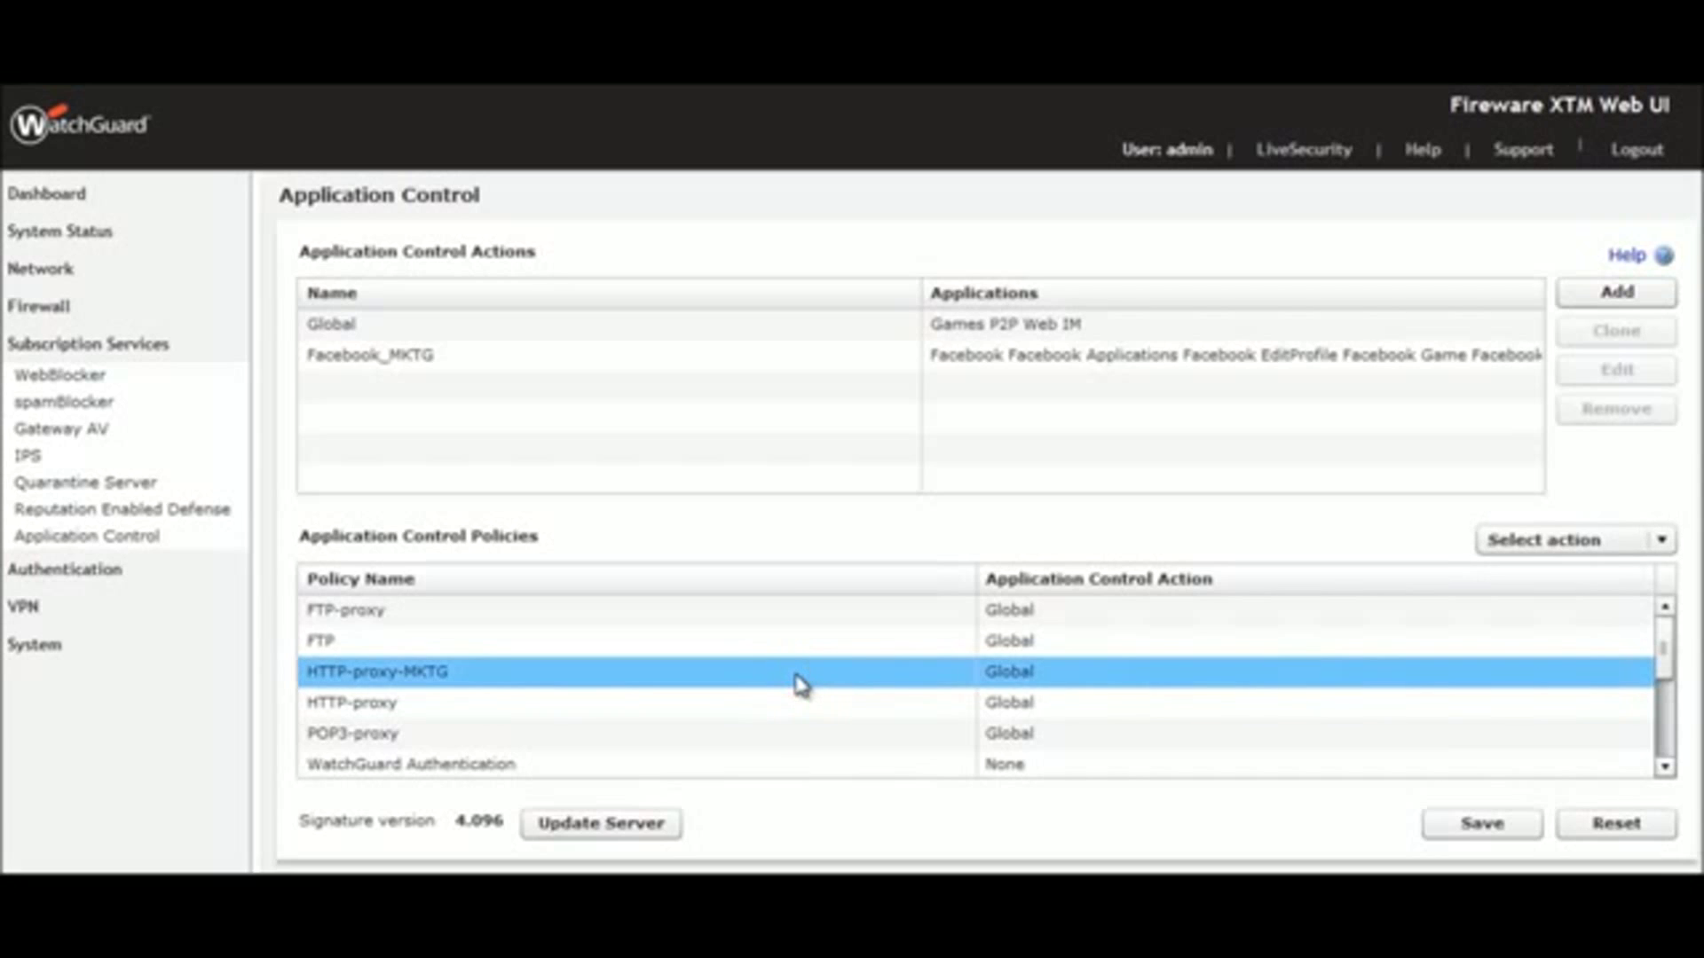
{"action": "left_click", "coordinate": [1659, 539]}
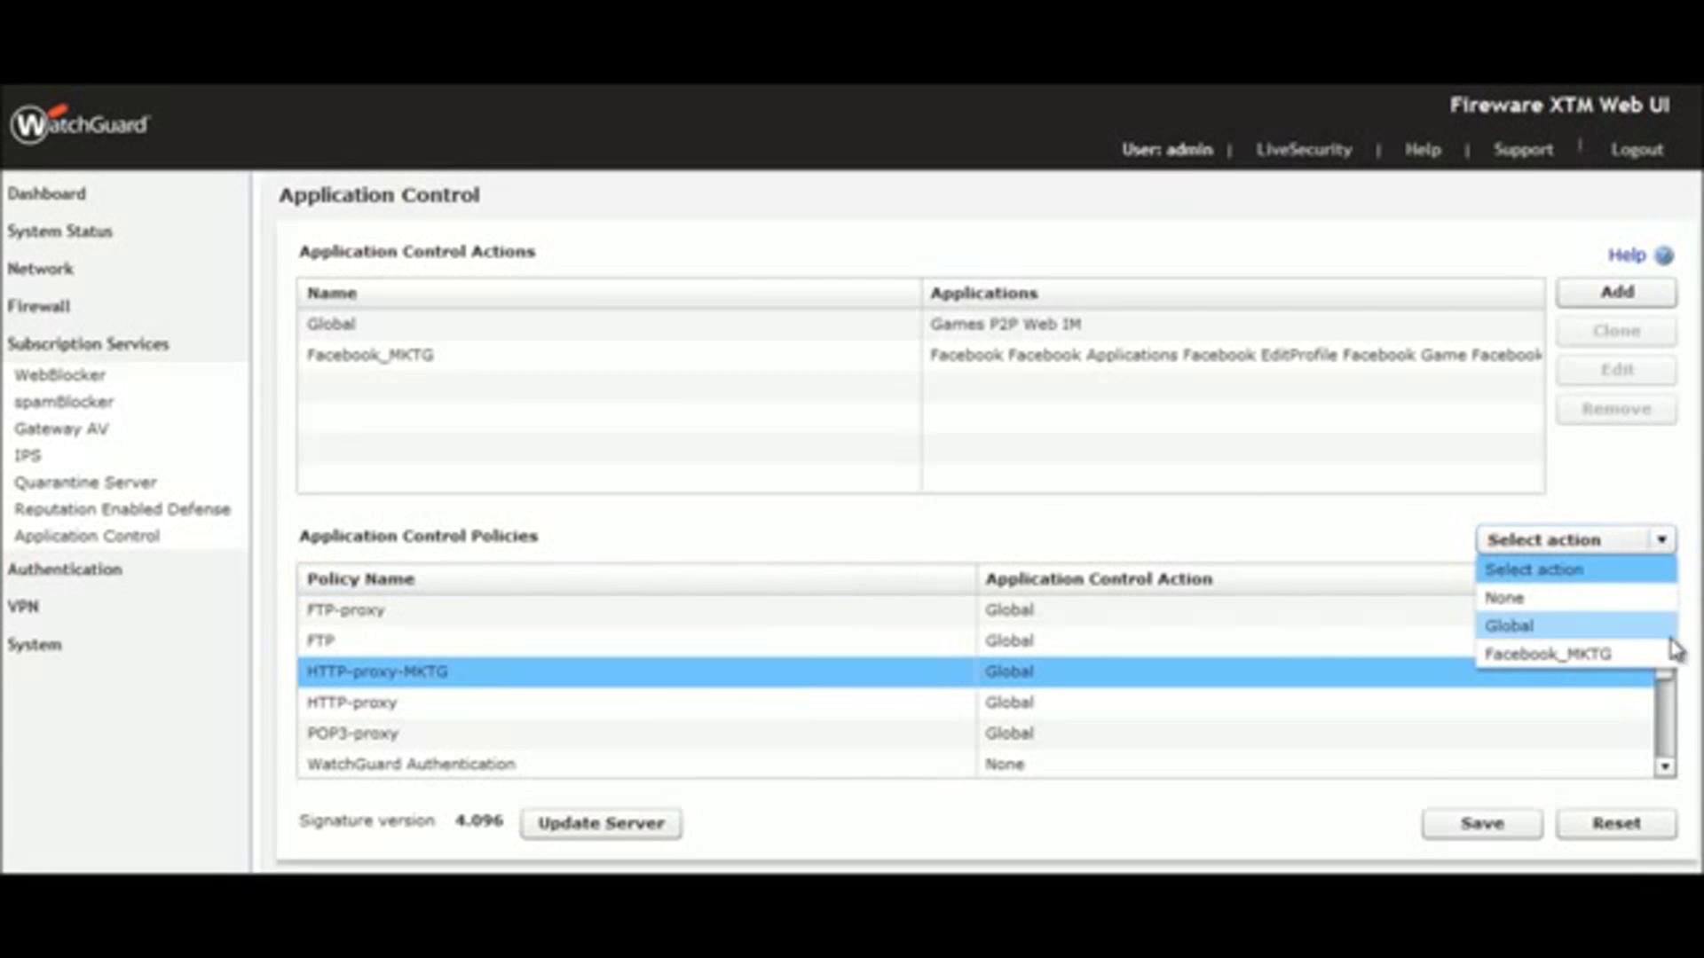
{"action": "left_click", "coordinate": [1647, 658]}
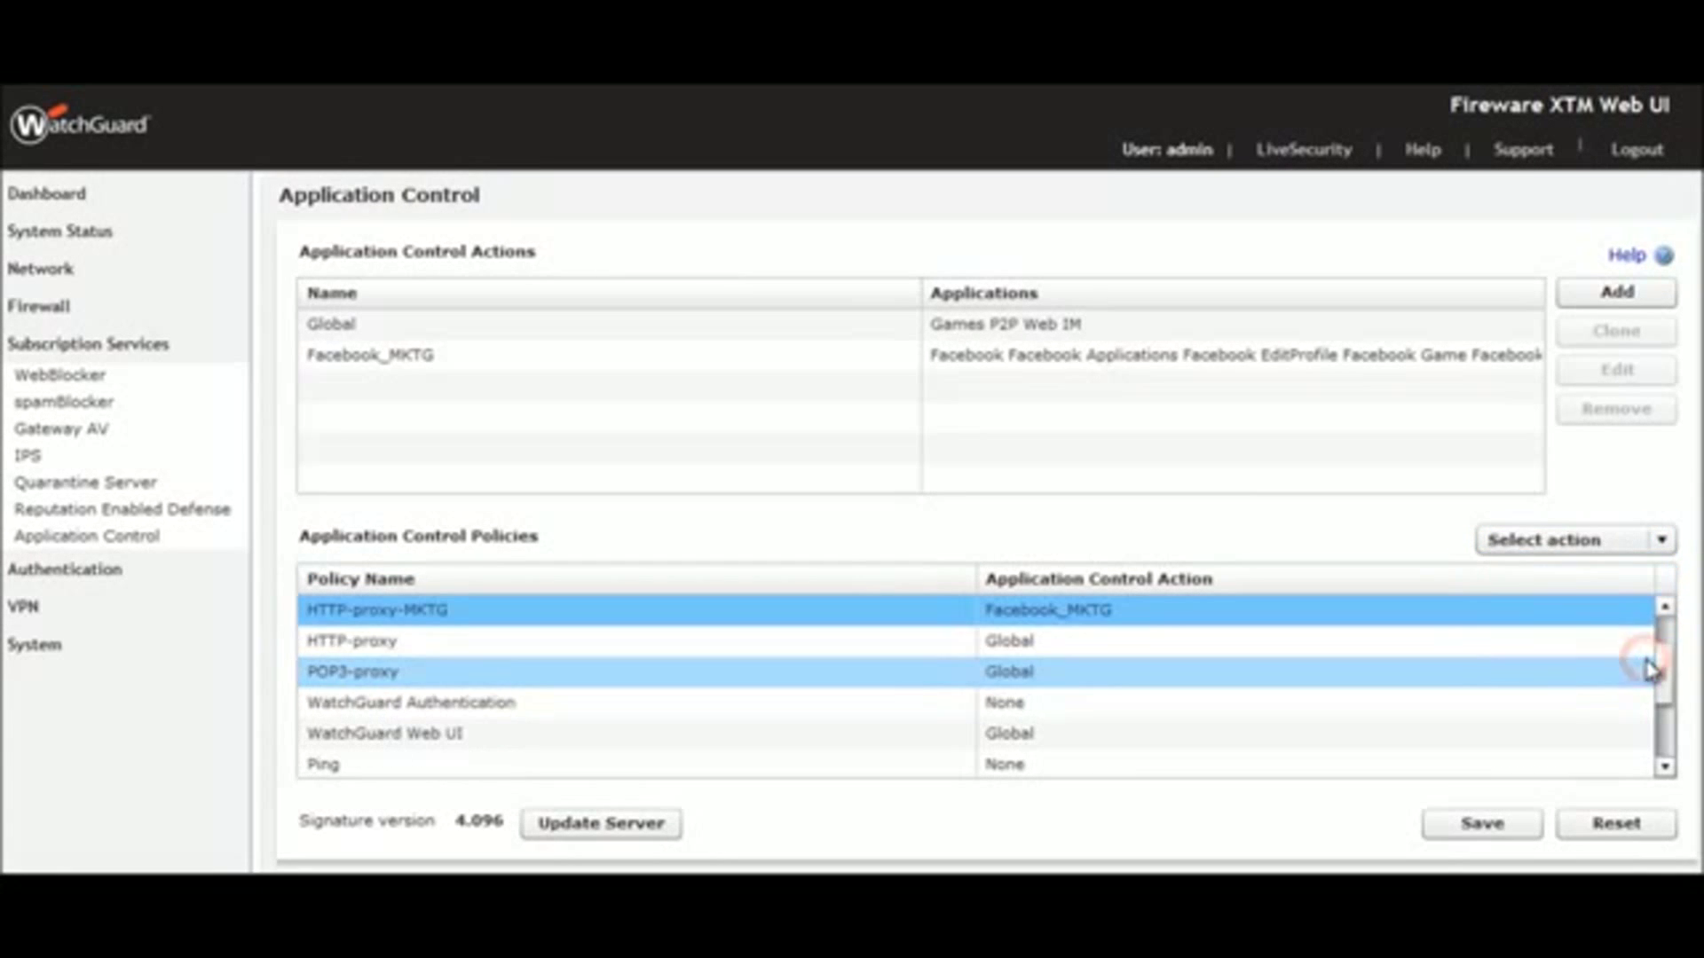
{"action": "left_click", "coordinate": [1500, 824]}
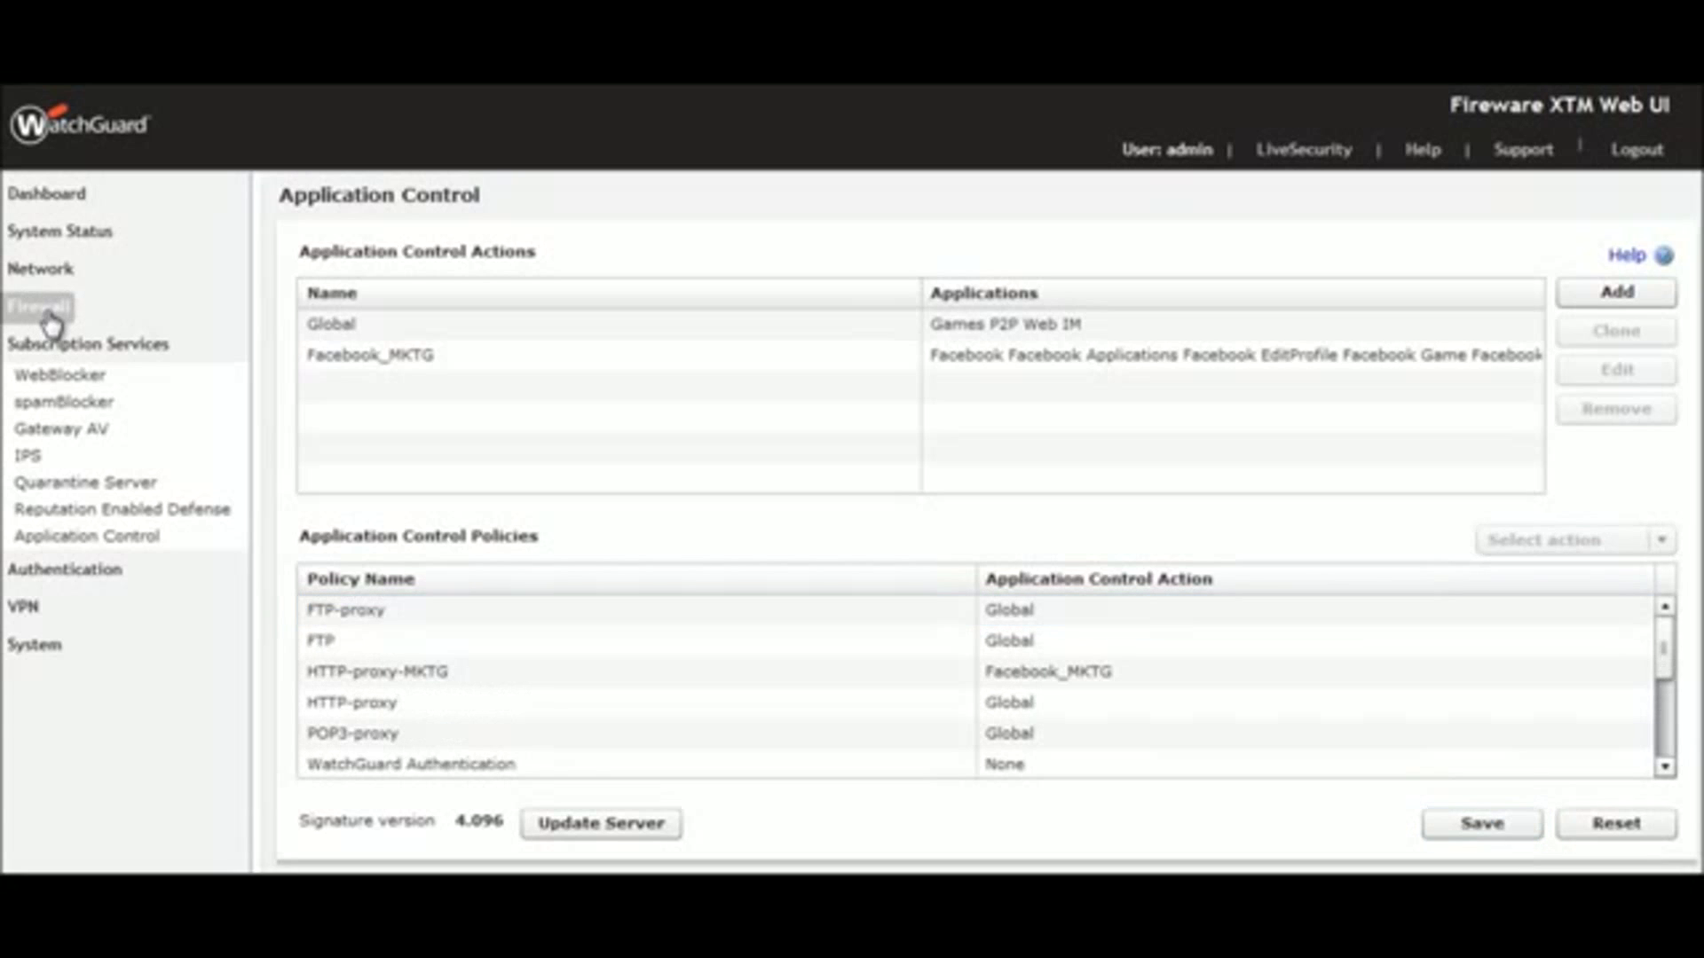
Step: Check in Firewall Policies that HTTP-proxy-MKTG's Application Control shows Facebook_MKTG
{"action": "left_click", "coordinate": [46, 309]}
{"action": "left_click", "coordinate": [40, 338]}
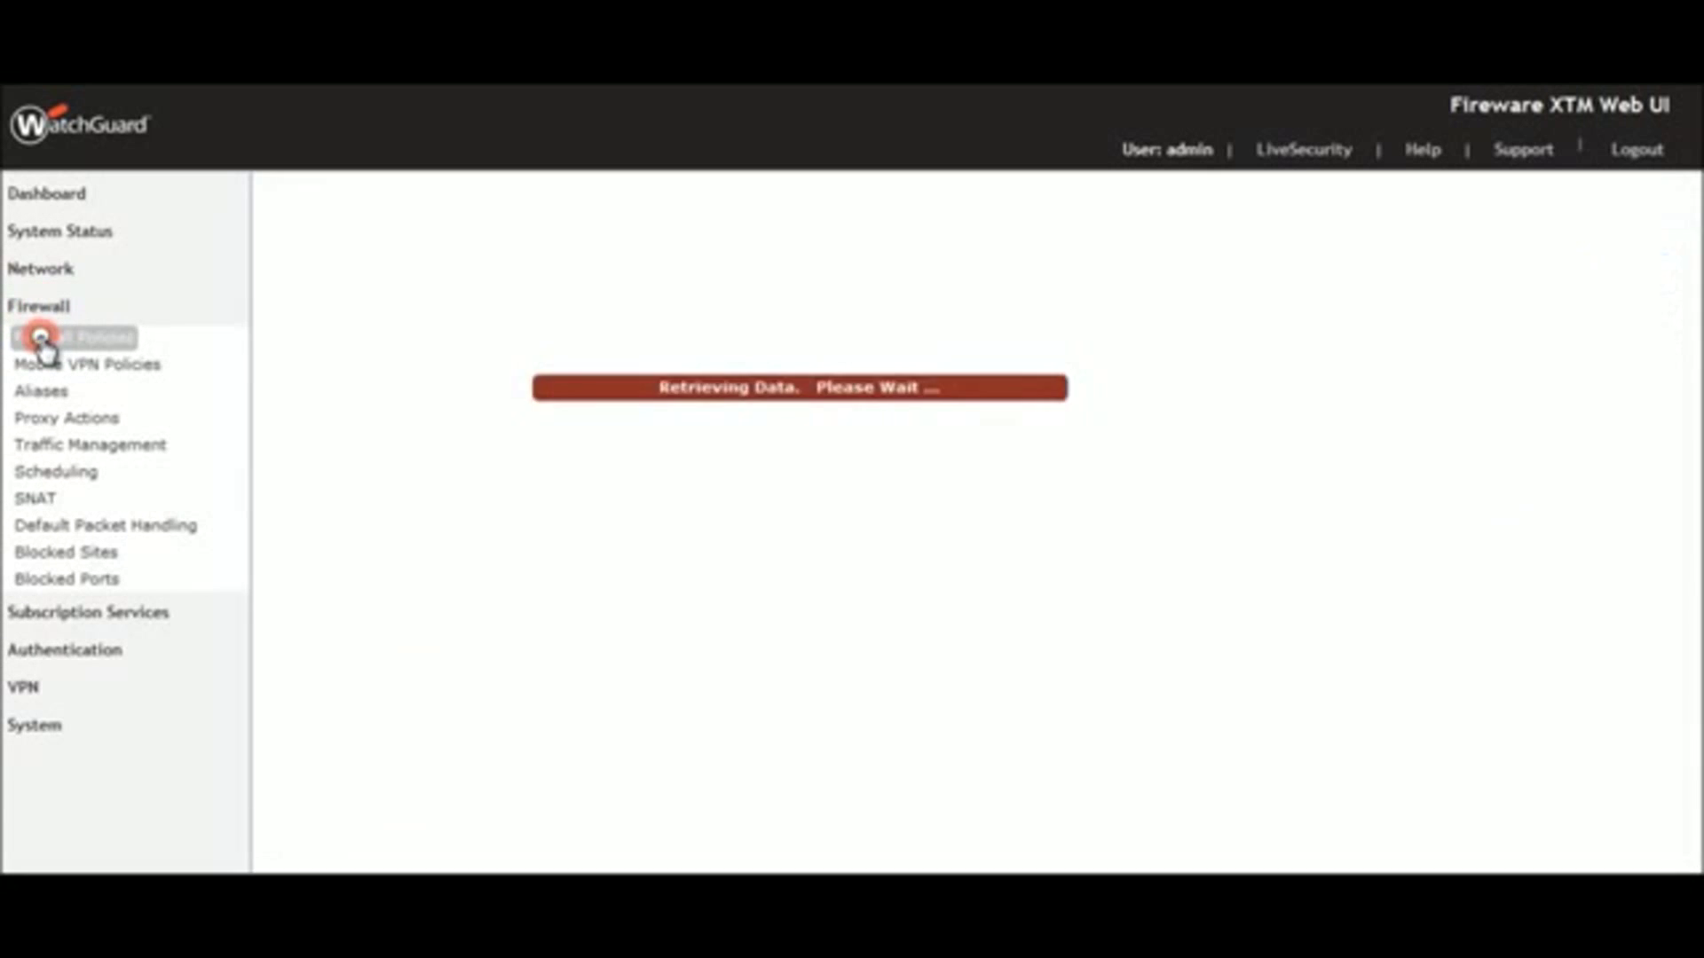
{"action": "mouse_move", "coordinate": [315, 413]}
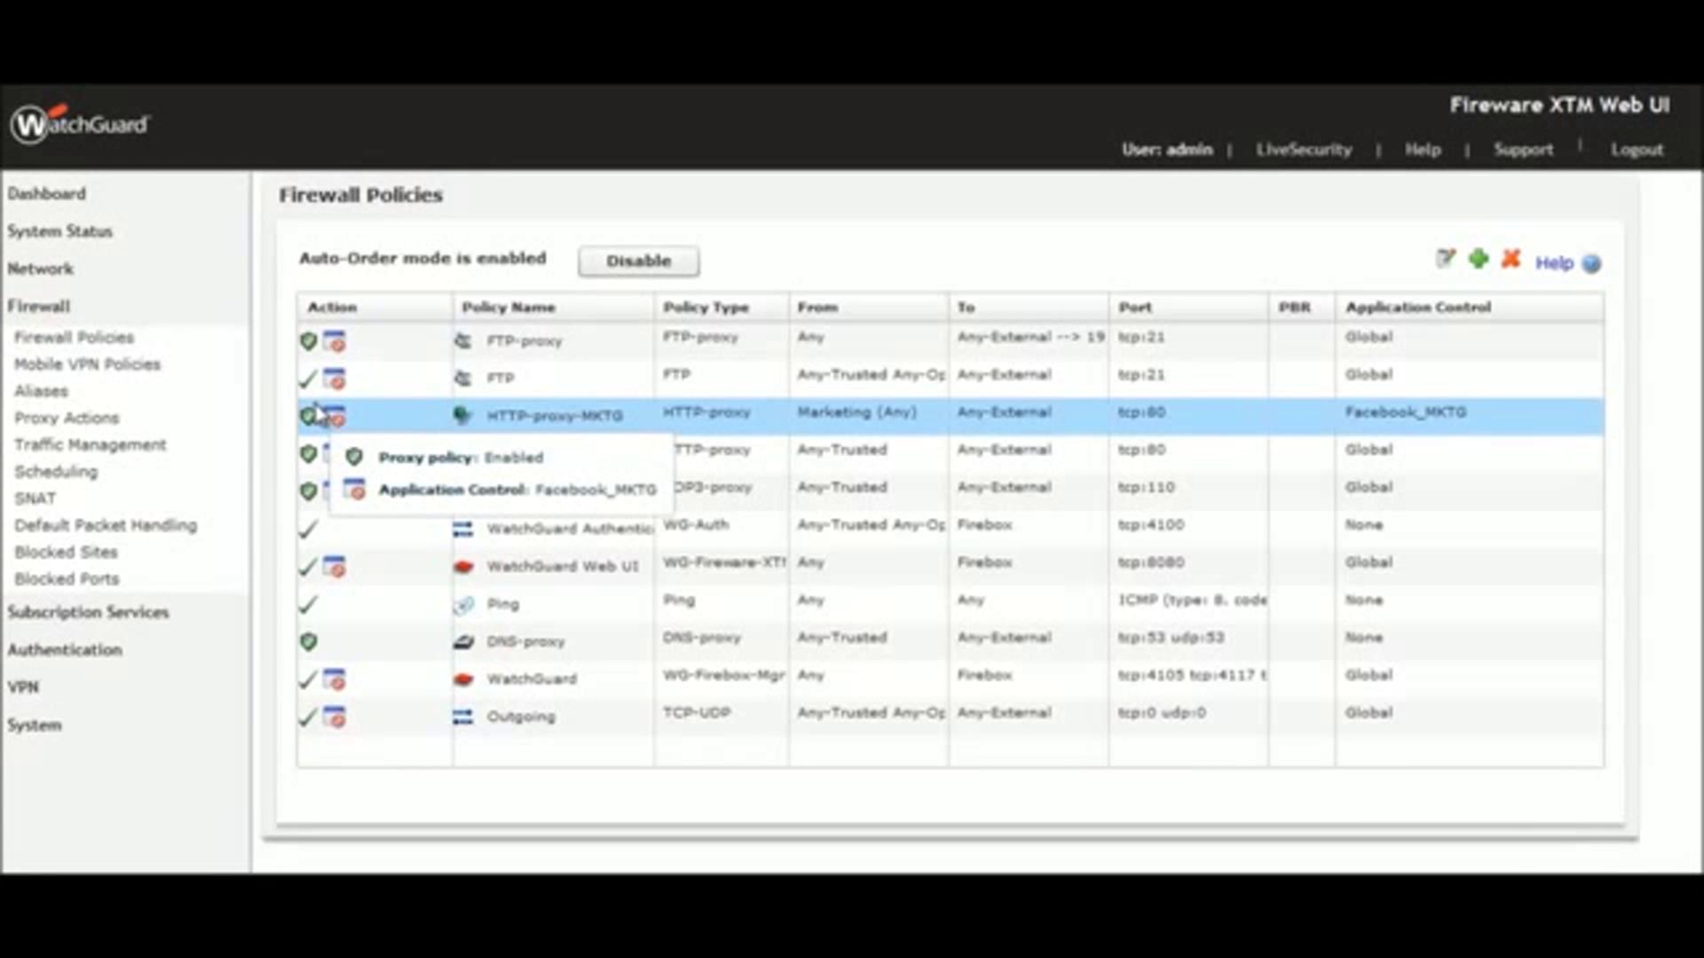